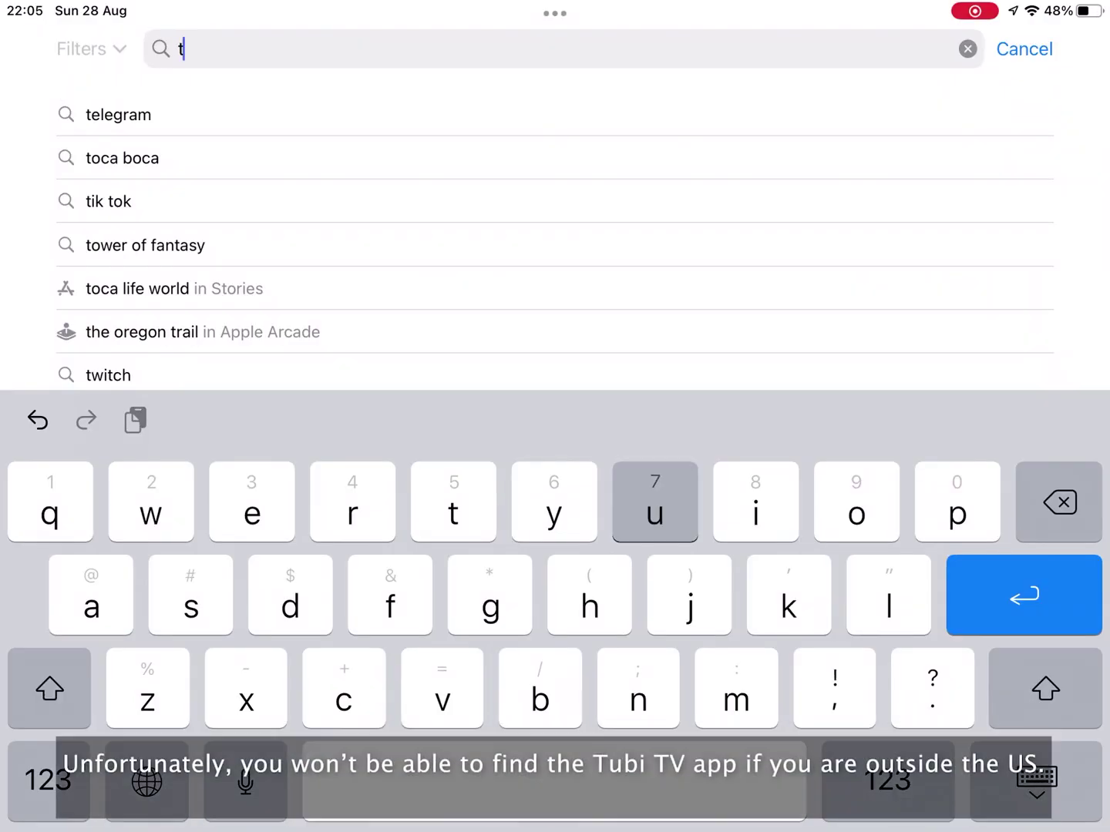
type("ub")
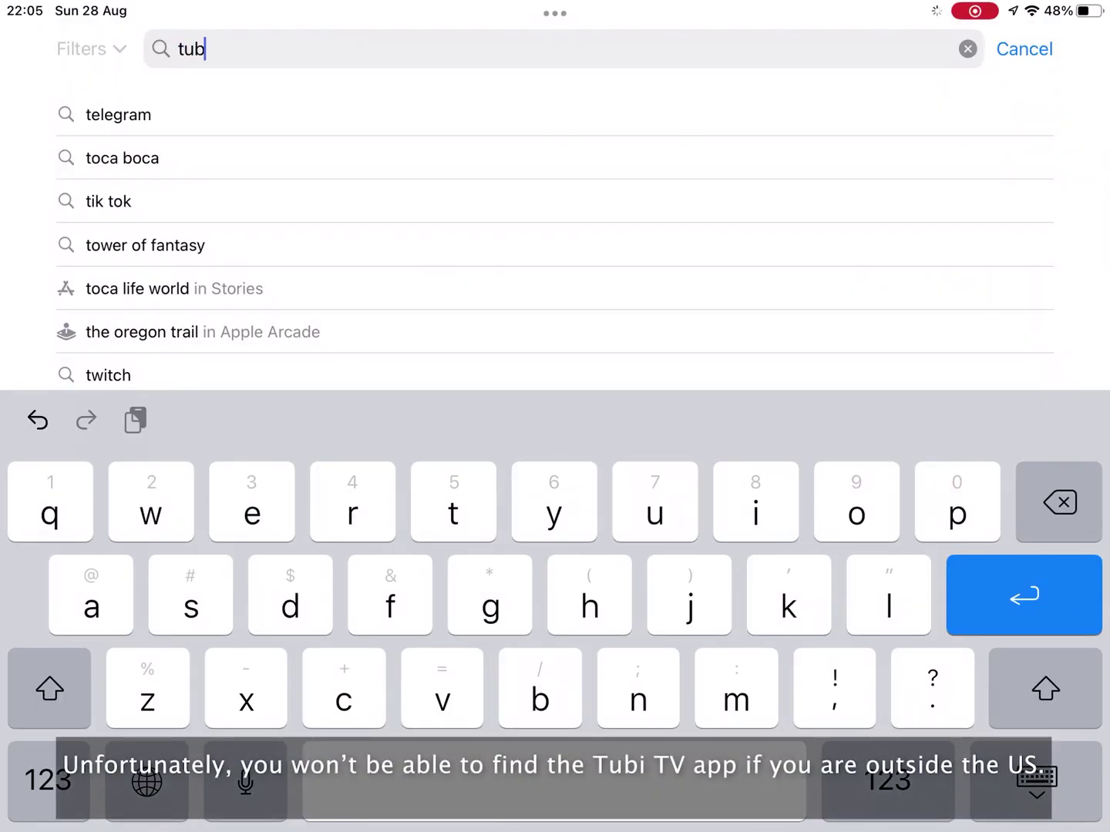
type("i tv")
- Search the App Store for 'tubi tv' and check the results
key("Return")
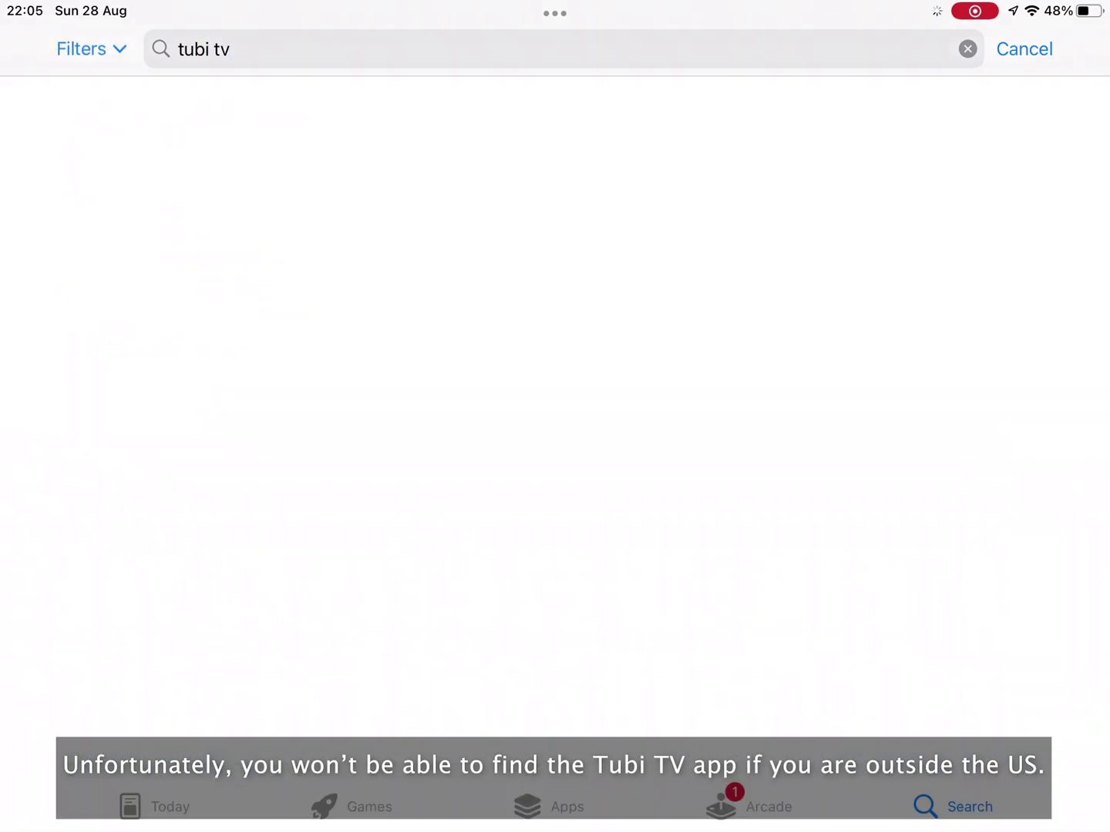
scroll(555, 416, "down", 6)
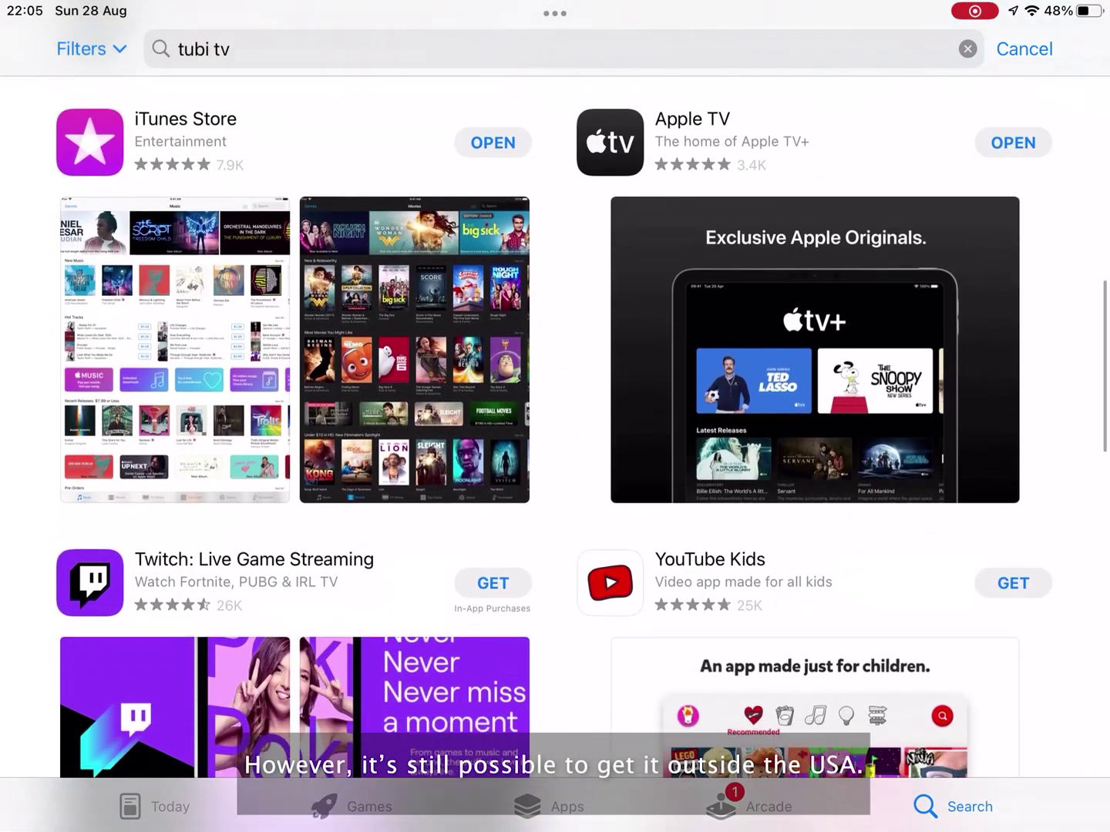
scroll(555, 416, "down", 5)
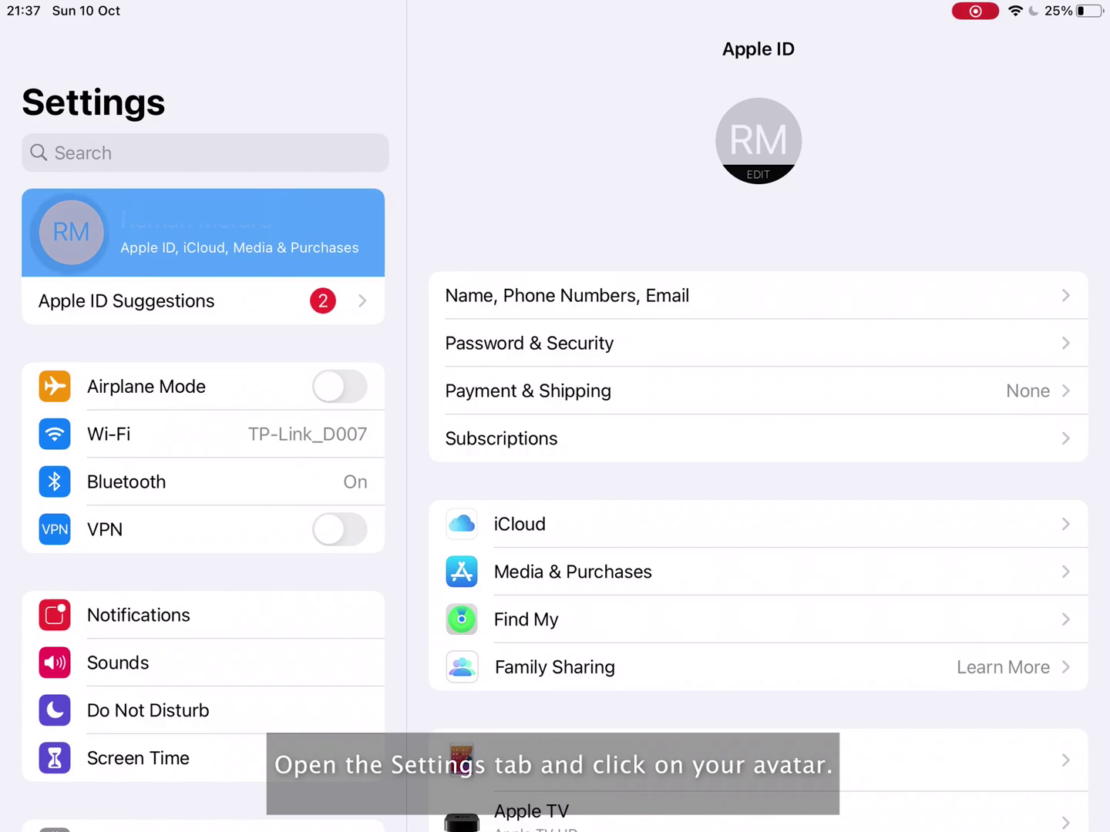
- Reach the Country/Region page via Media & Purchases and View Account
left_click(573, 573)
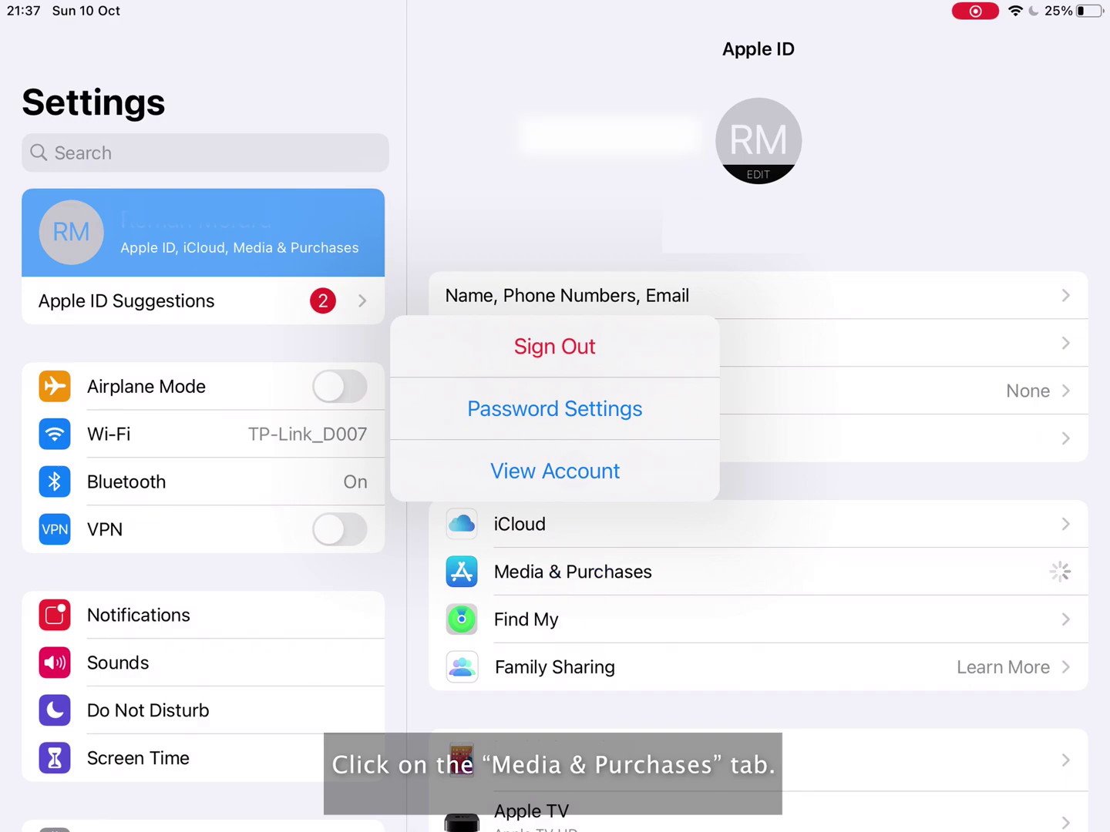
left_click(573, 471)
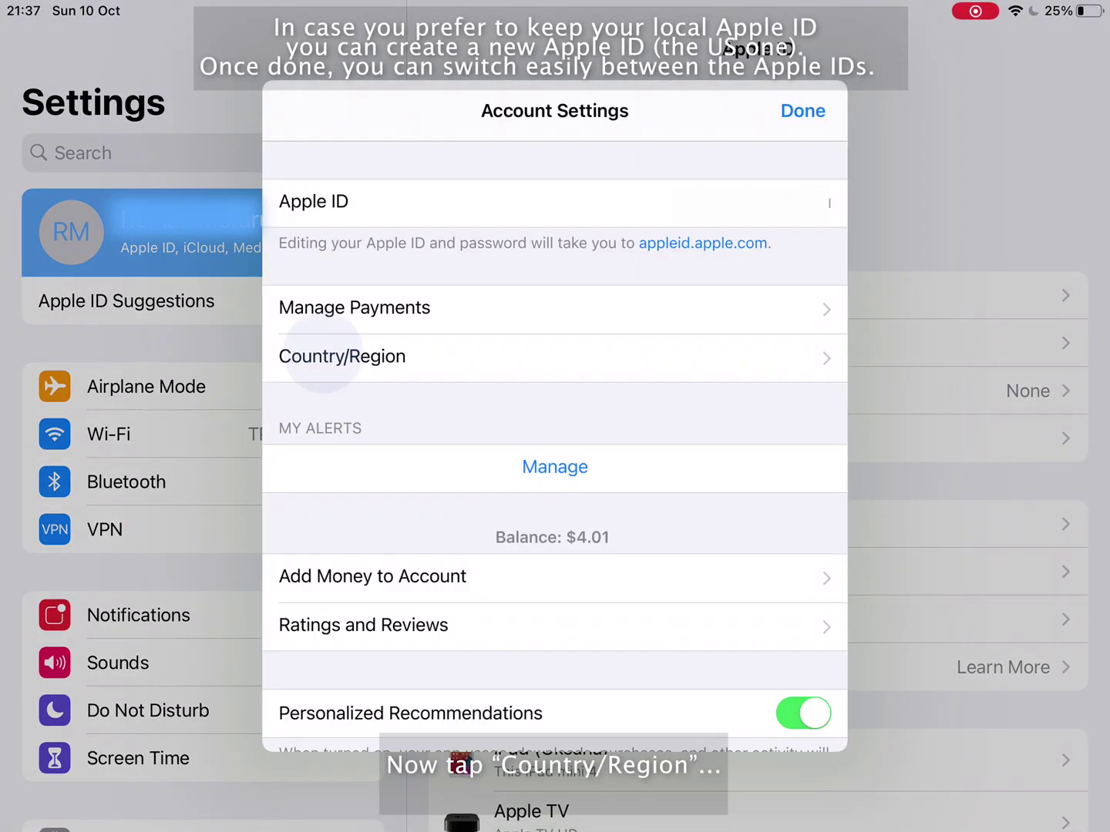
left_click(321, 353)
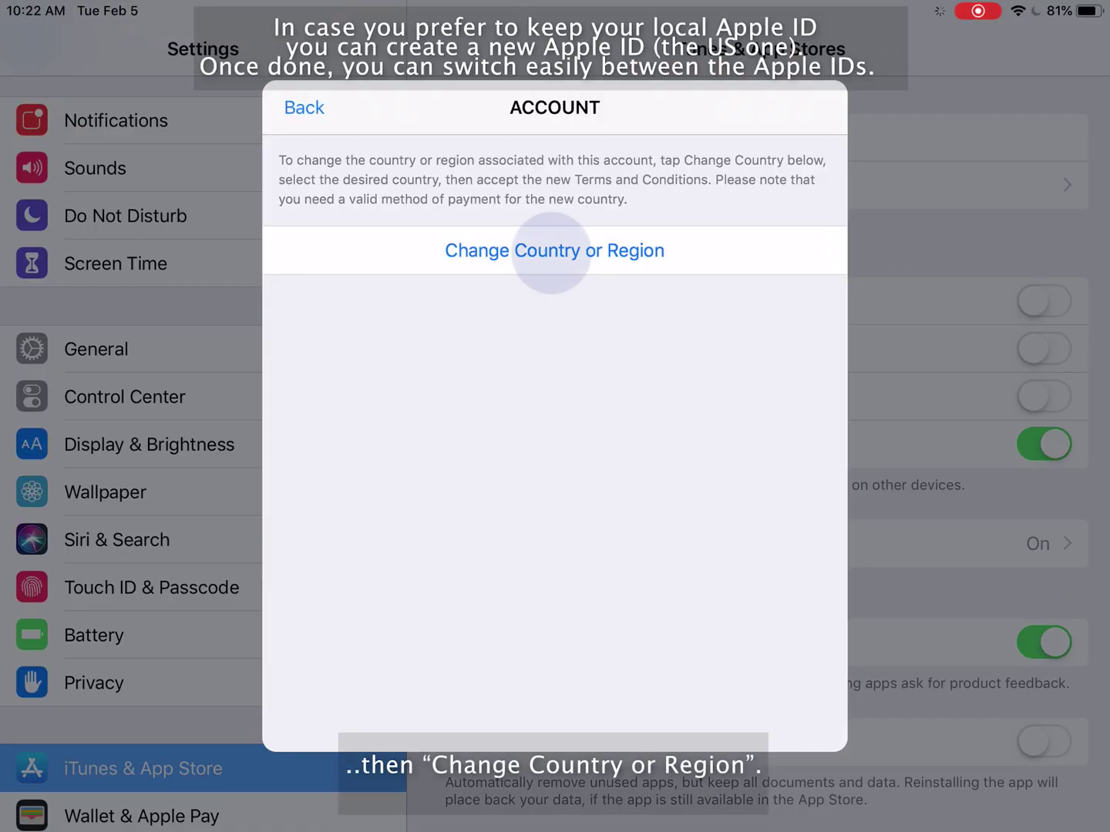
- Switch the Apple ID store country to United States
left_click(551, 252)
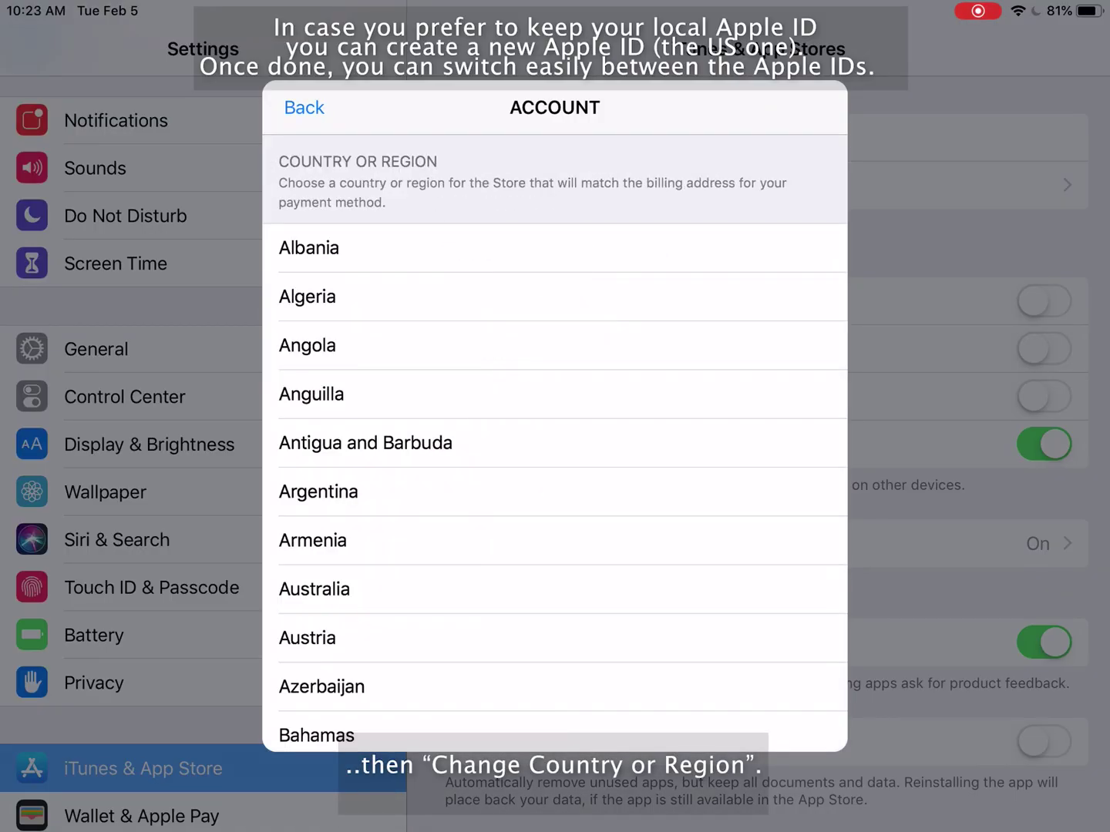
scroll(555, 442, "down", 10)
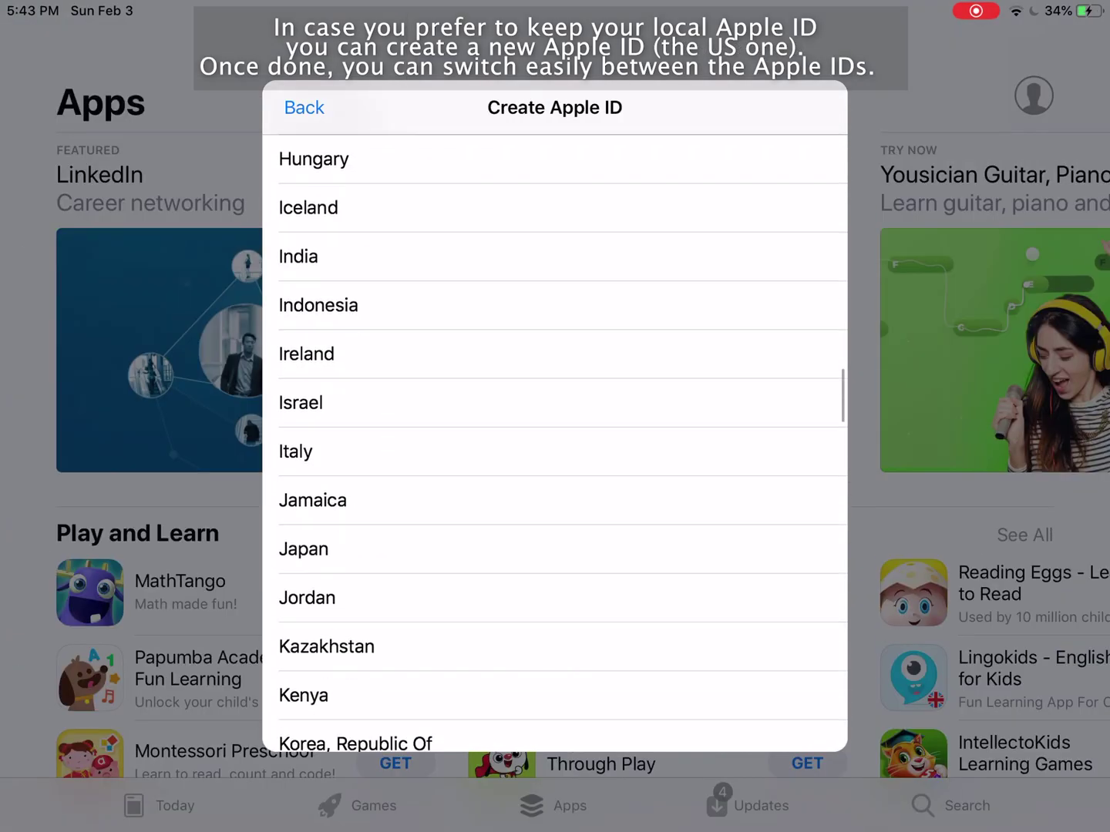
scroll(555, 441, "down", 10)
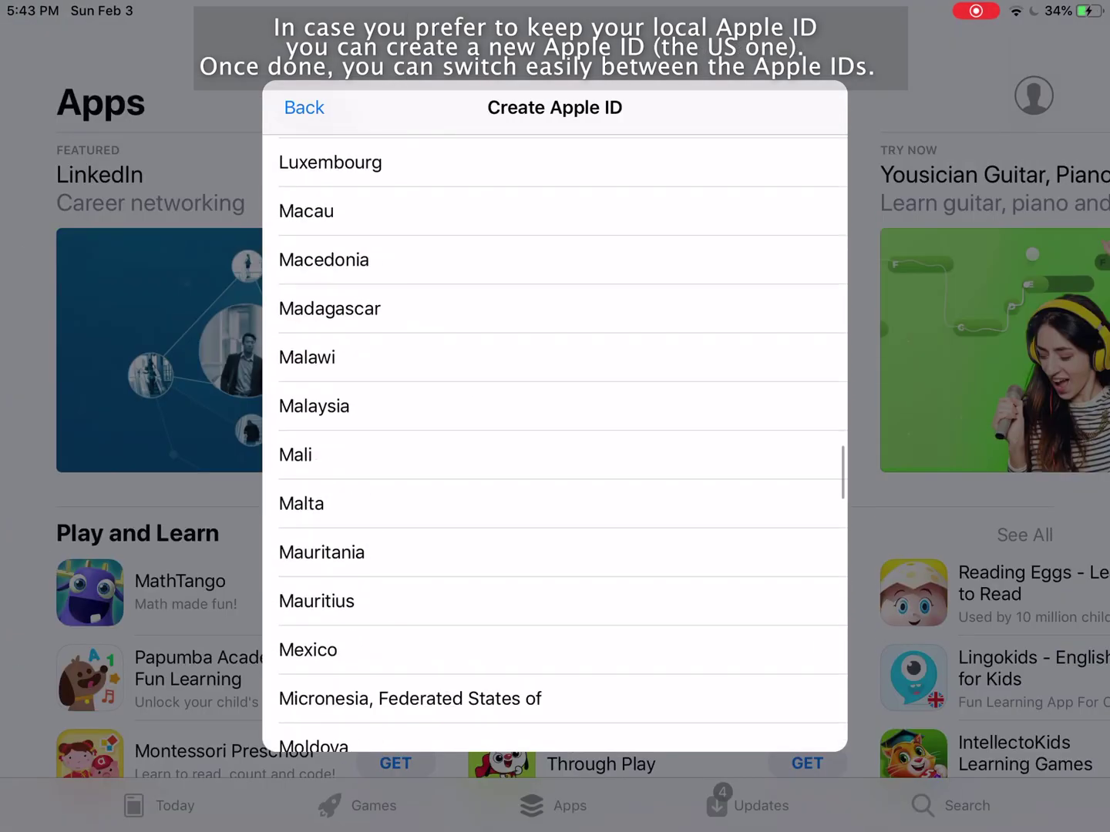
scroll(555, 442, "down", 10)
scroll(555, 441, "down", 10)
scroll(555, 442, "down", 5)
scroll(555, 442, "down", 10)
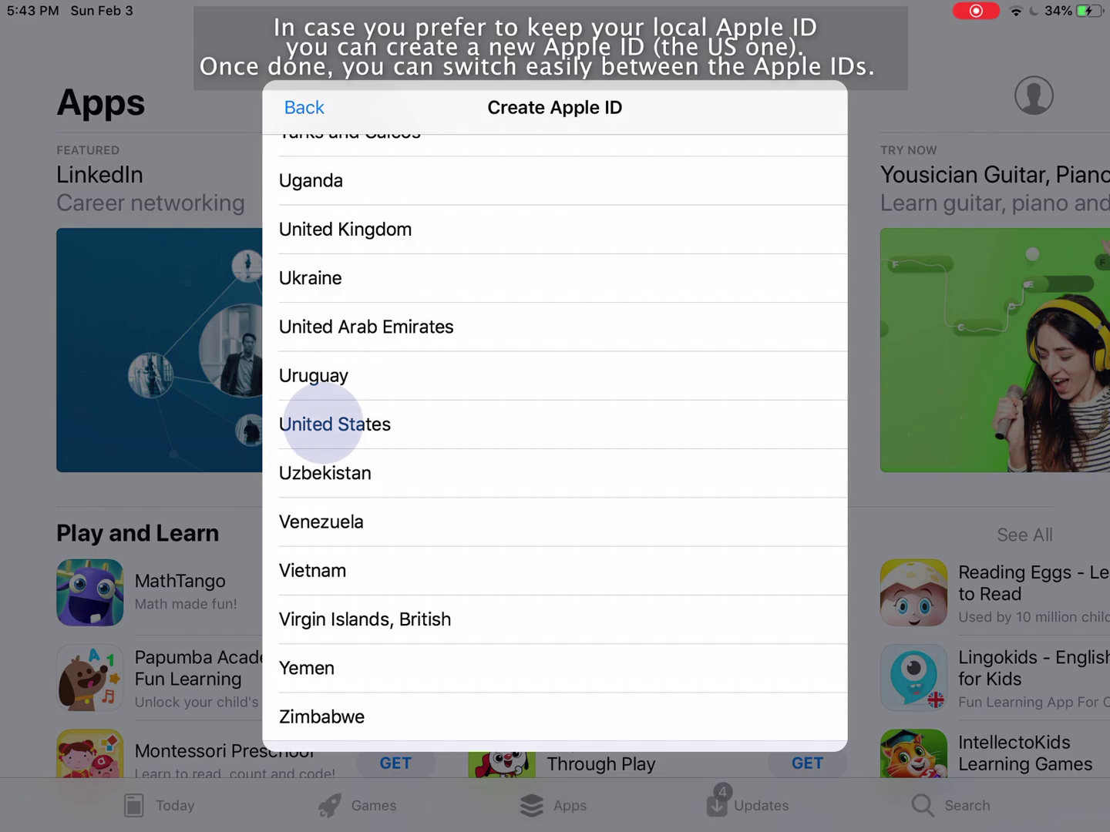
left_click(322, 425)
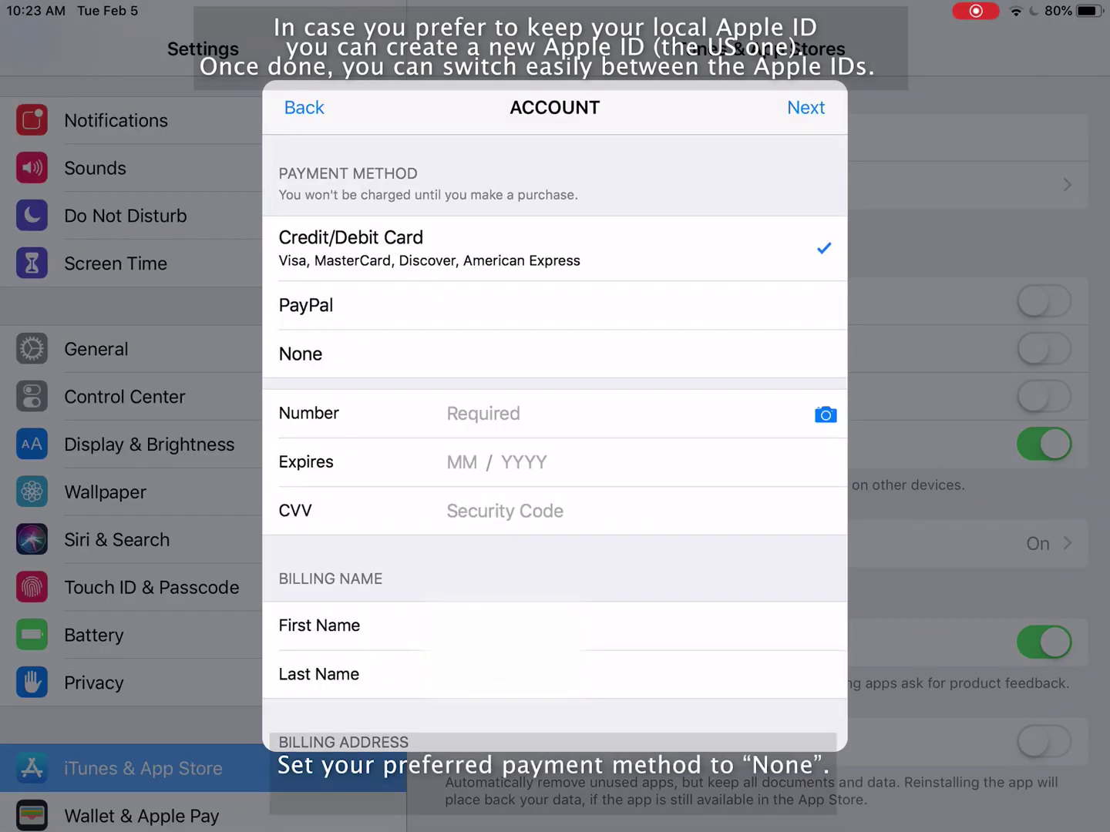
- Choose None as payment method and enter the street and Beverly Hills city
left_click(300, 354)
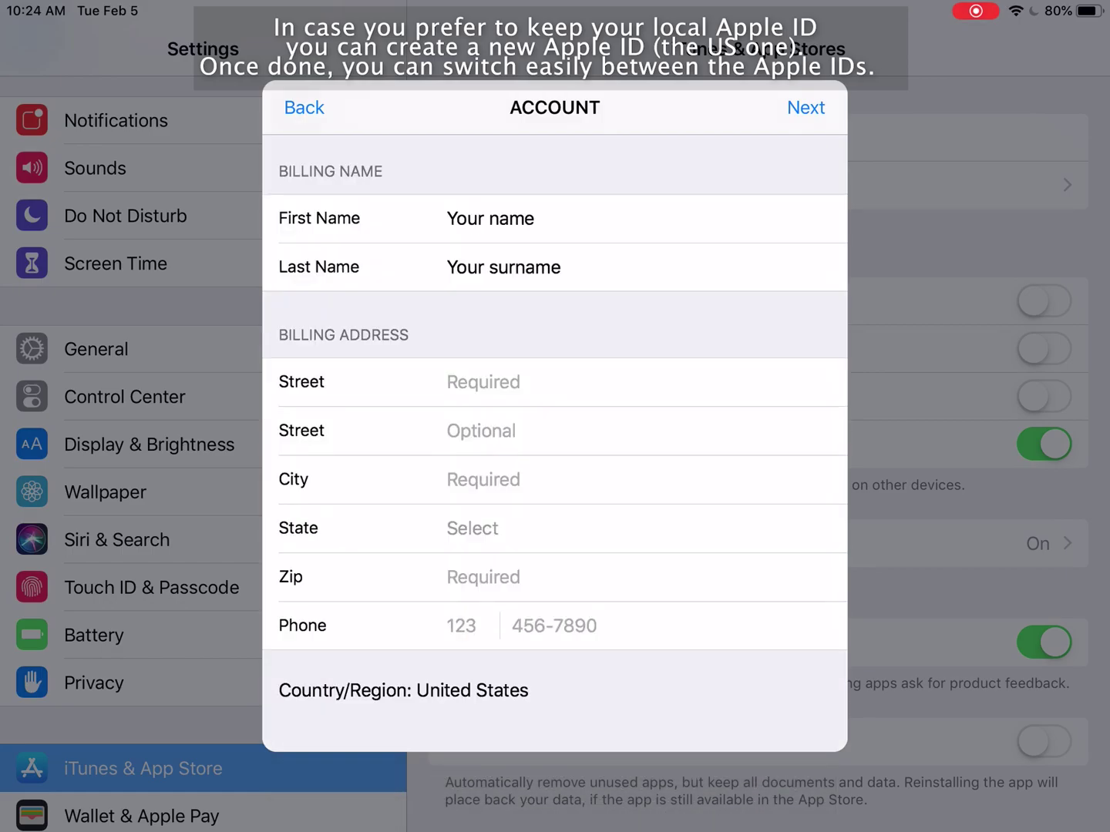
left_click(445, 382)
type("Any street address")
key("Return")
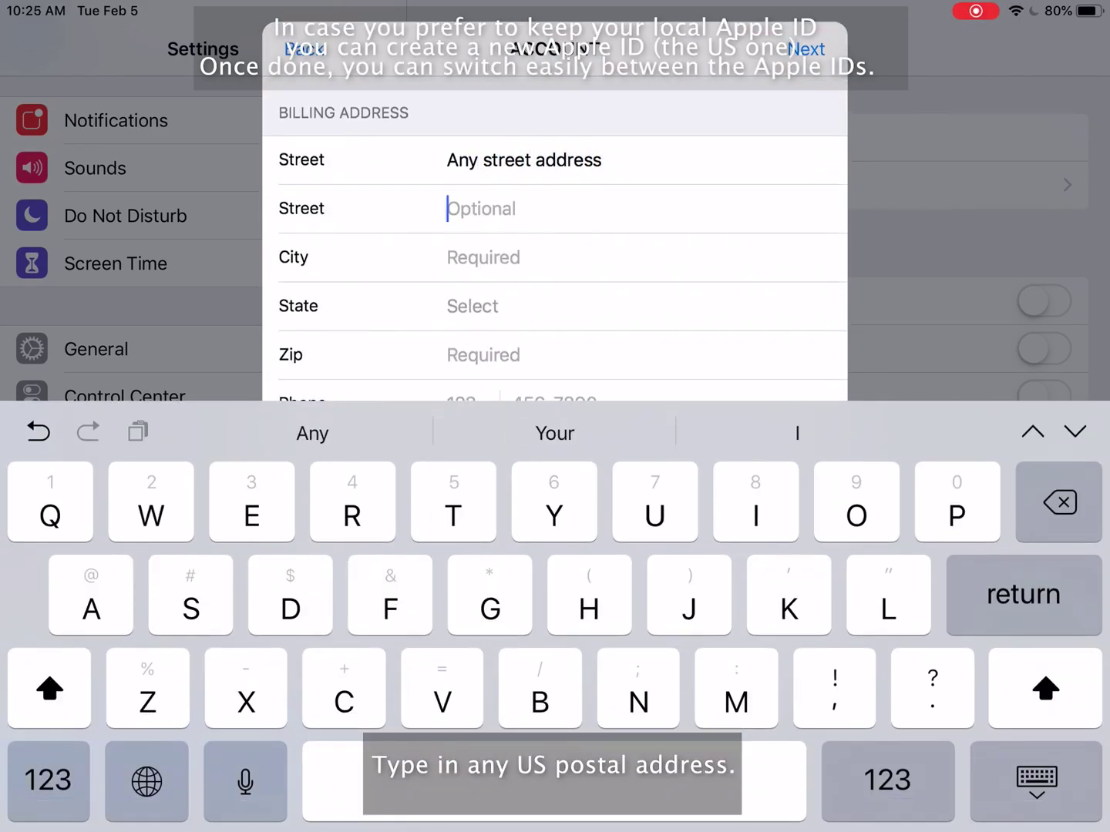
key("Return")
type("Beverly hills")
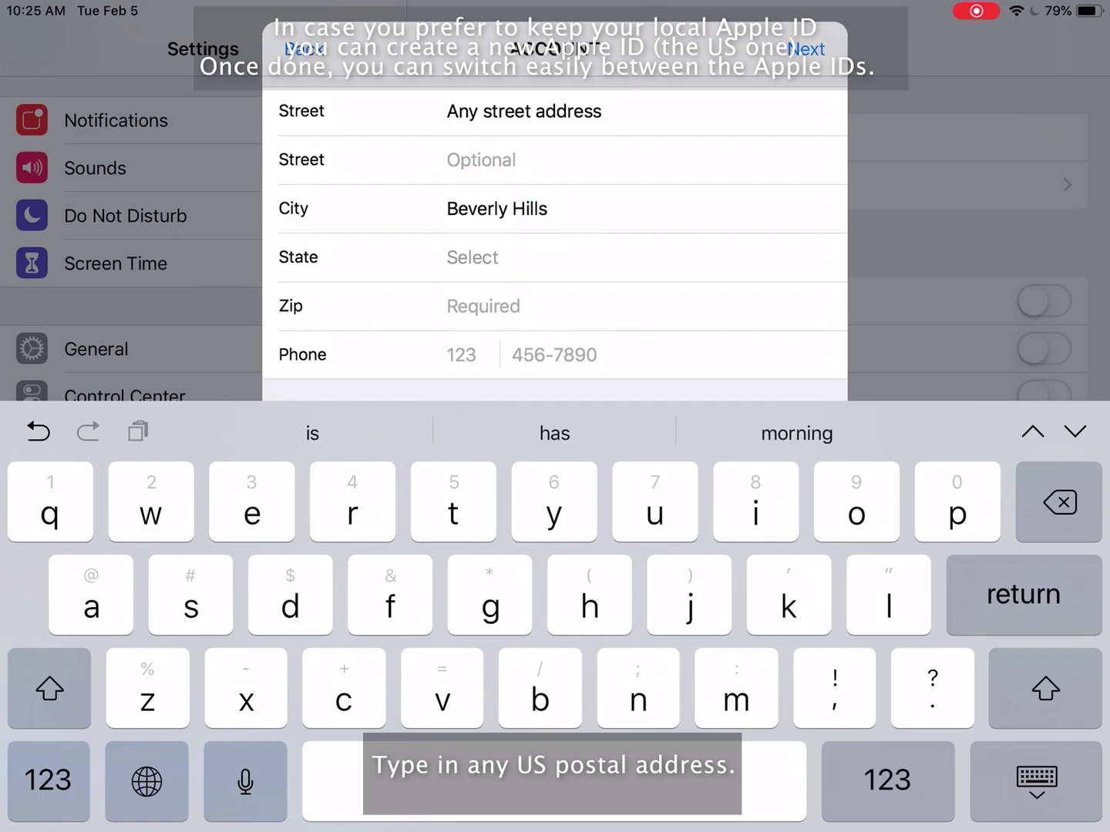
key("Return")
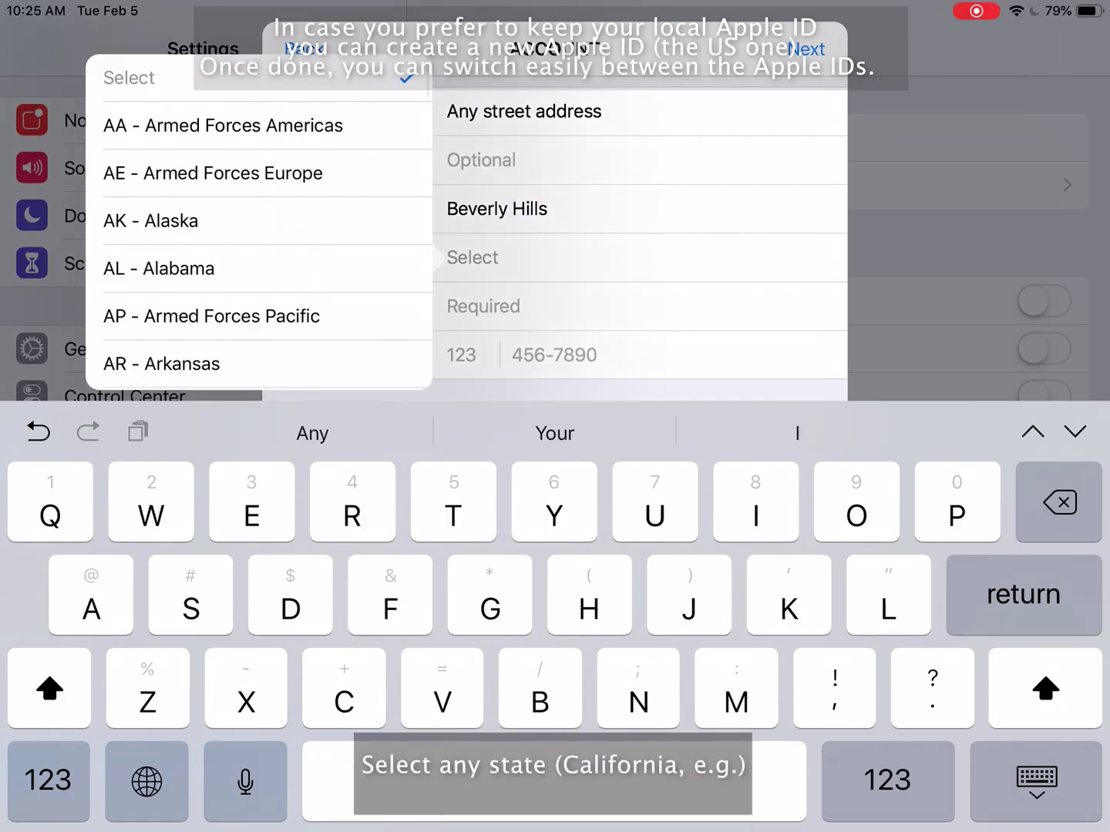
scroll(259, 243, "down", 4)
left_click(162, 134)
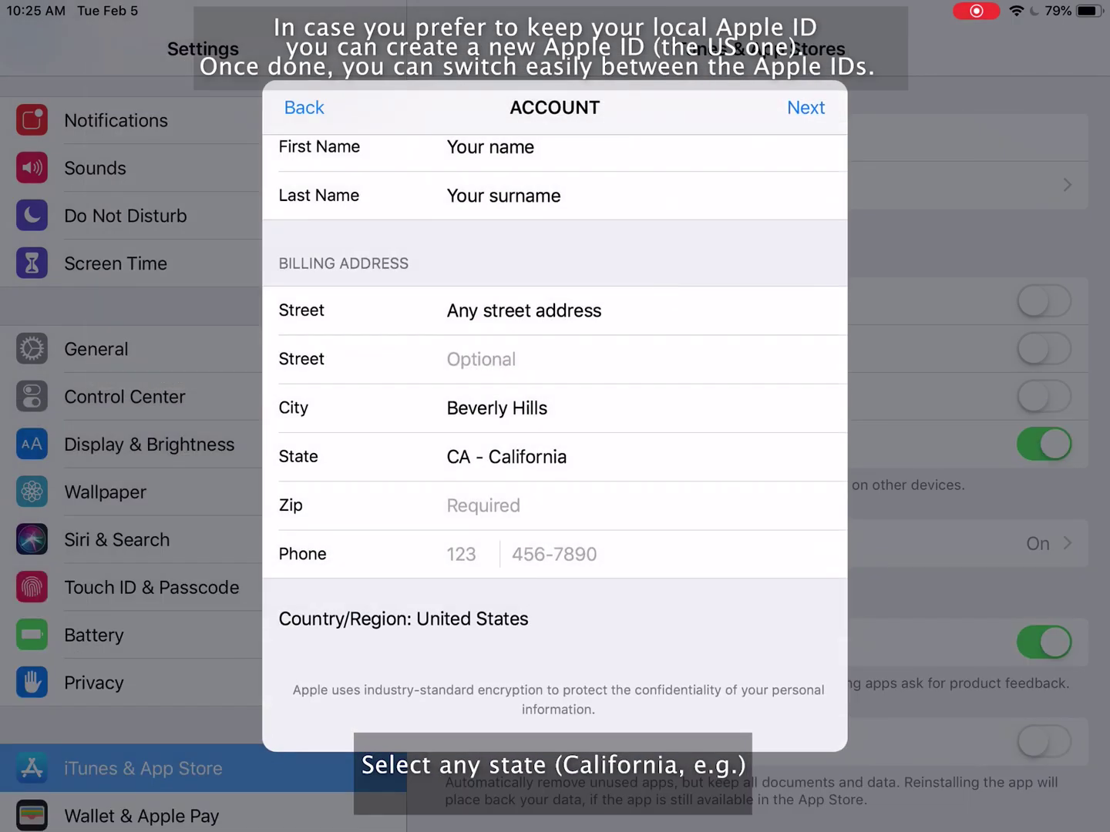
left_click(483, 506)
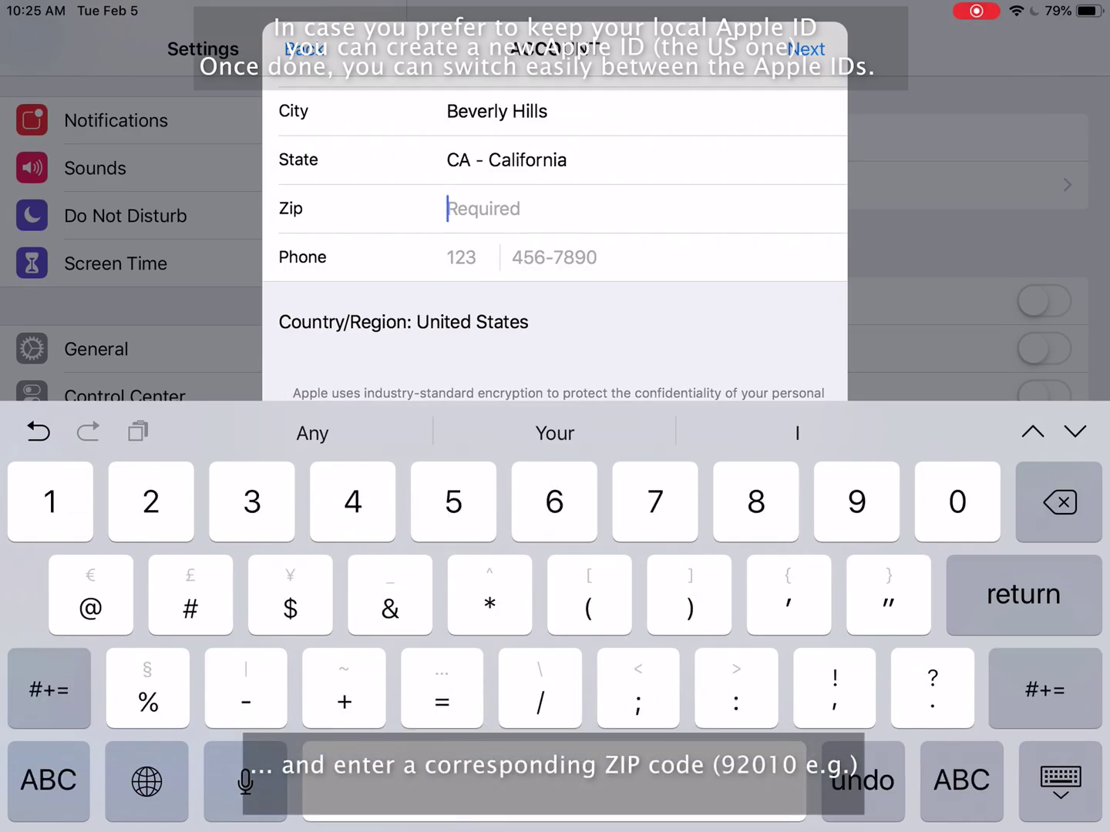
type("92010")
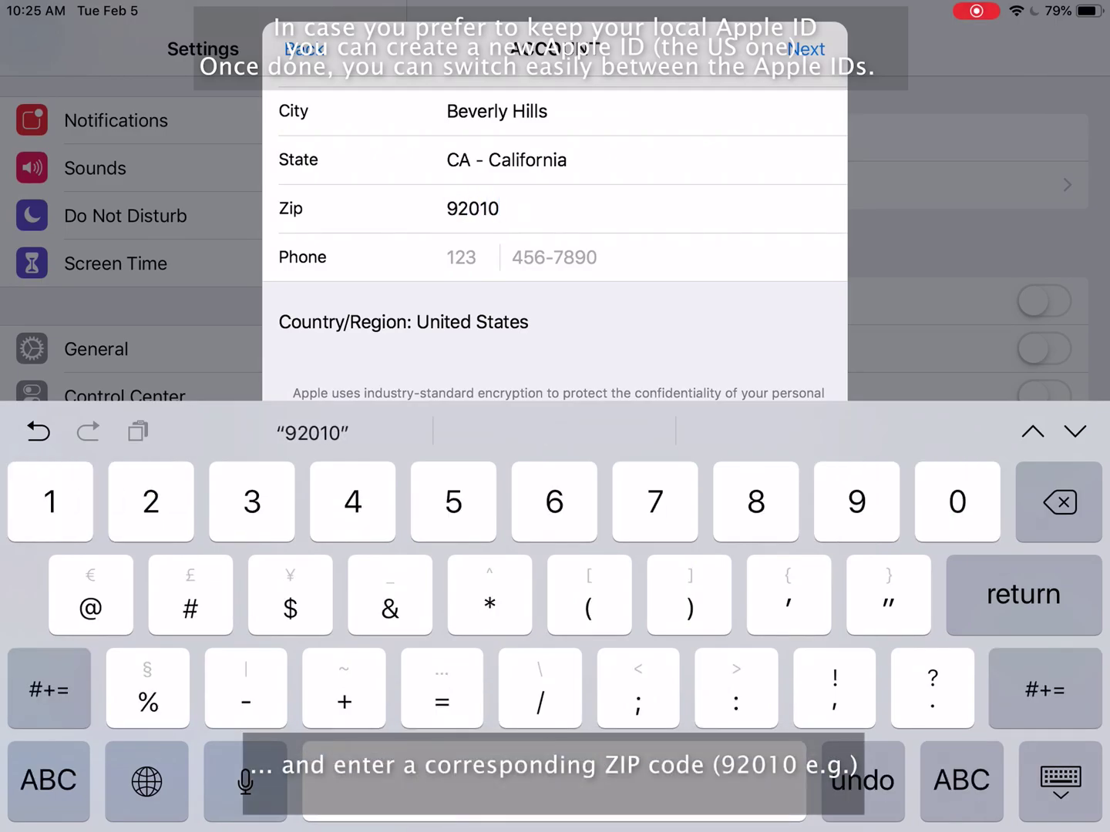
key("Tab")
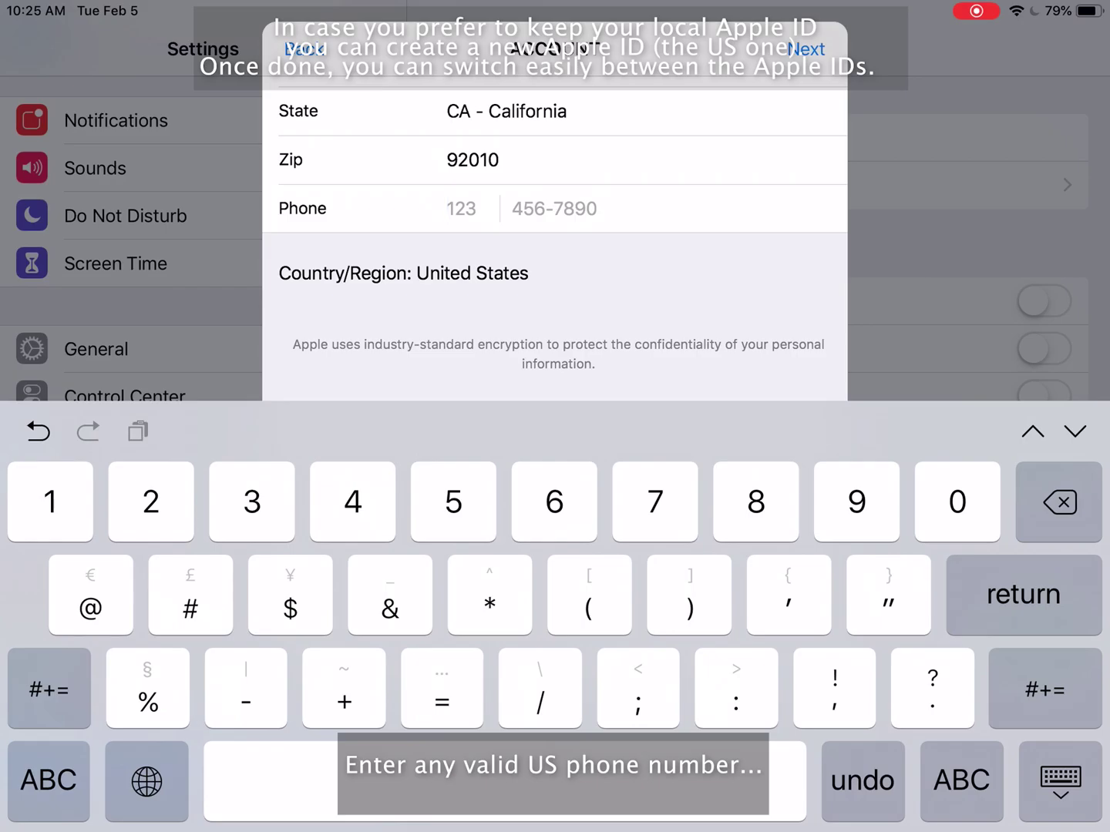
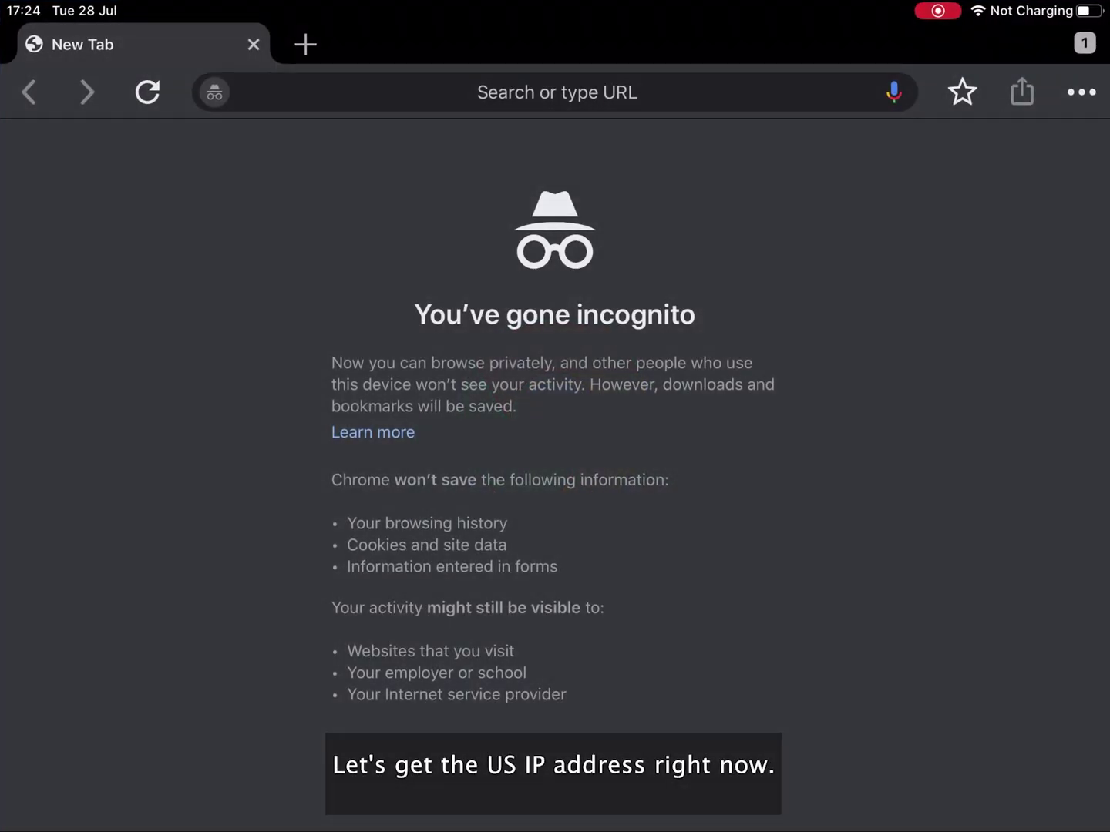
type("get.u")
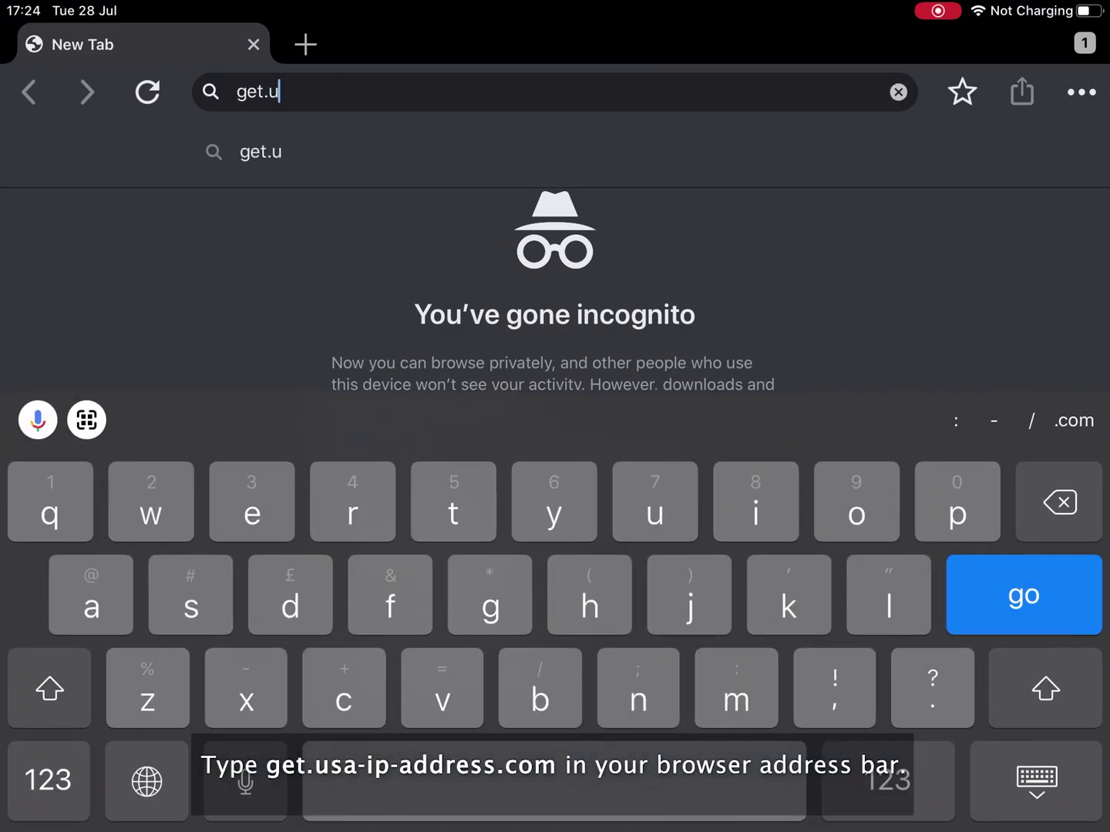
type("sa-")
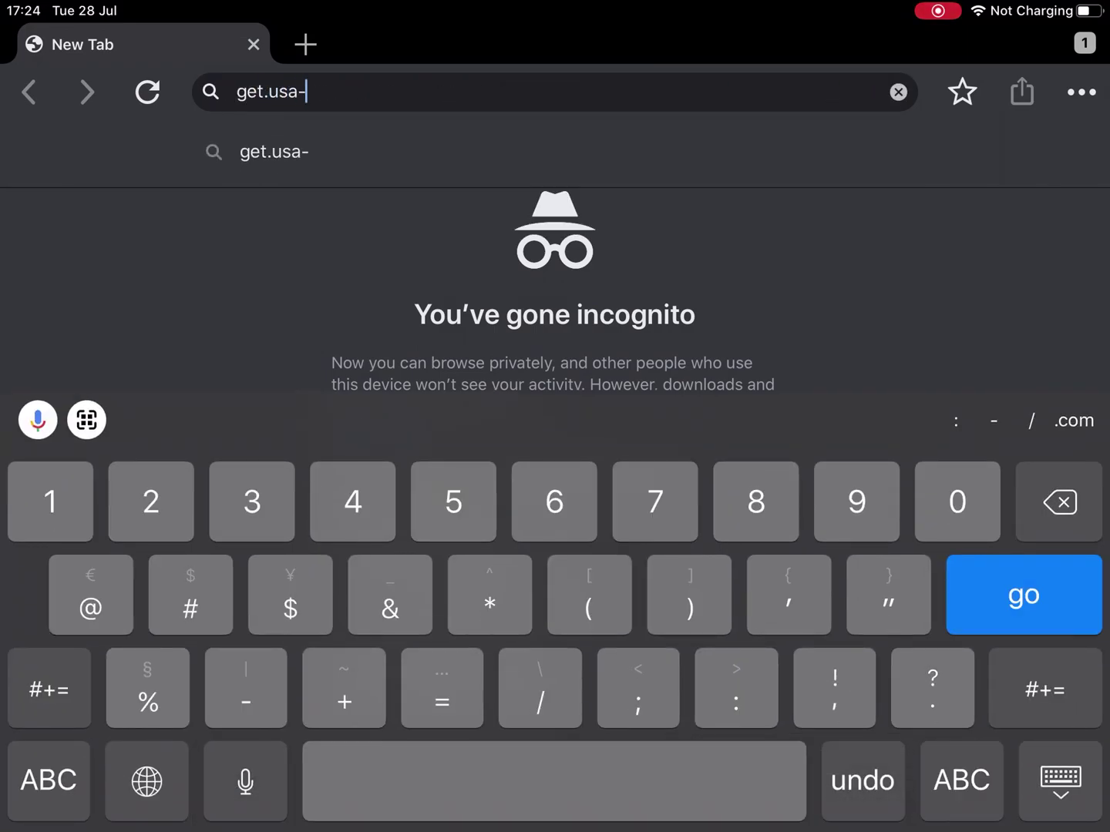
type("ip-add")
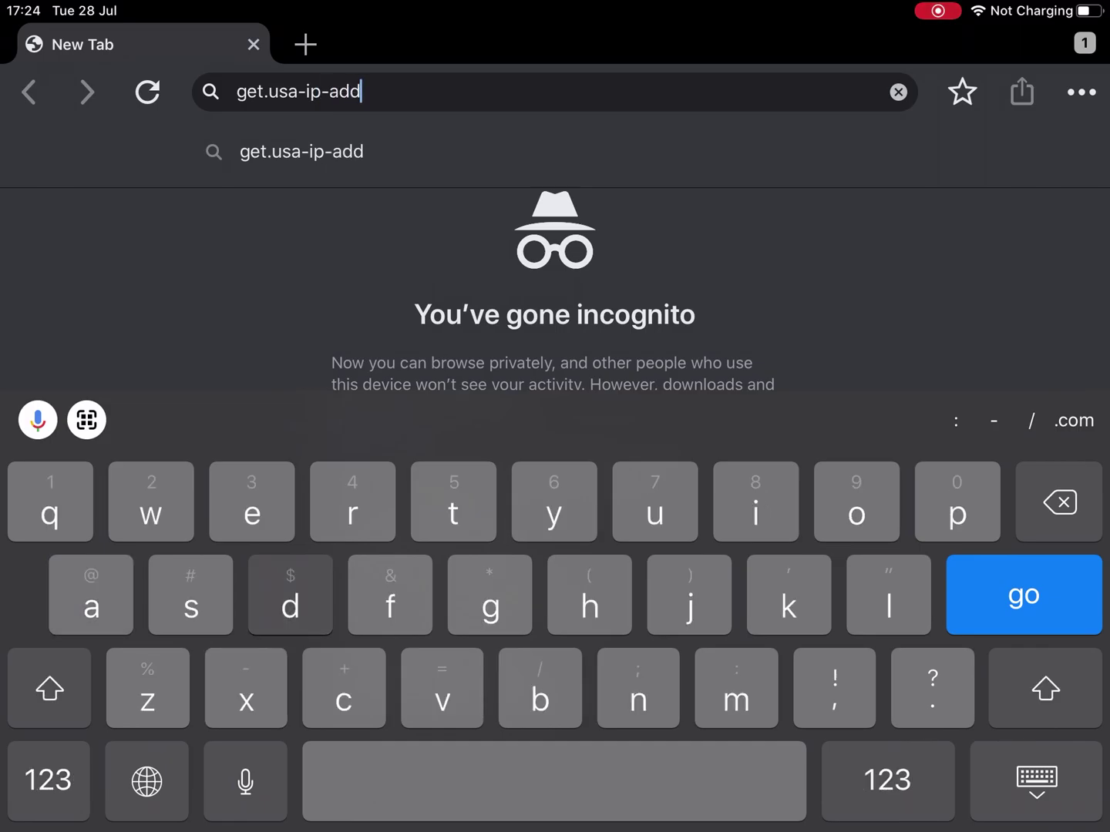
type("ress.com")
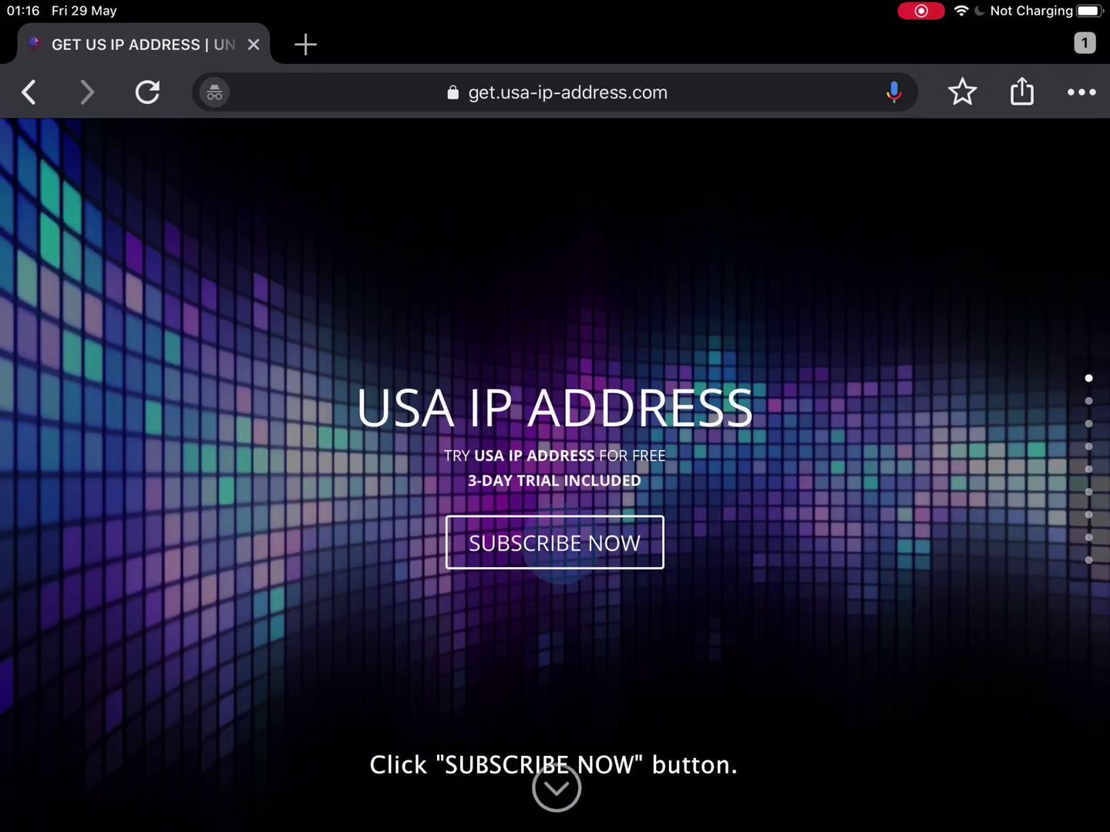
- Choose TRY IT FREE on the USA IP Address Monthly plan
left_click(562, 546)
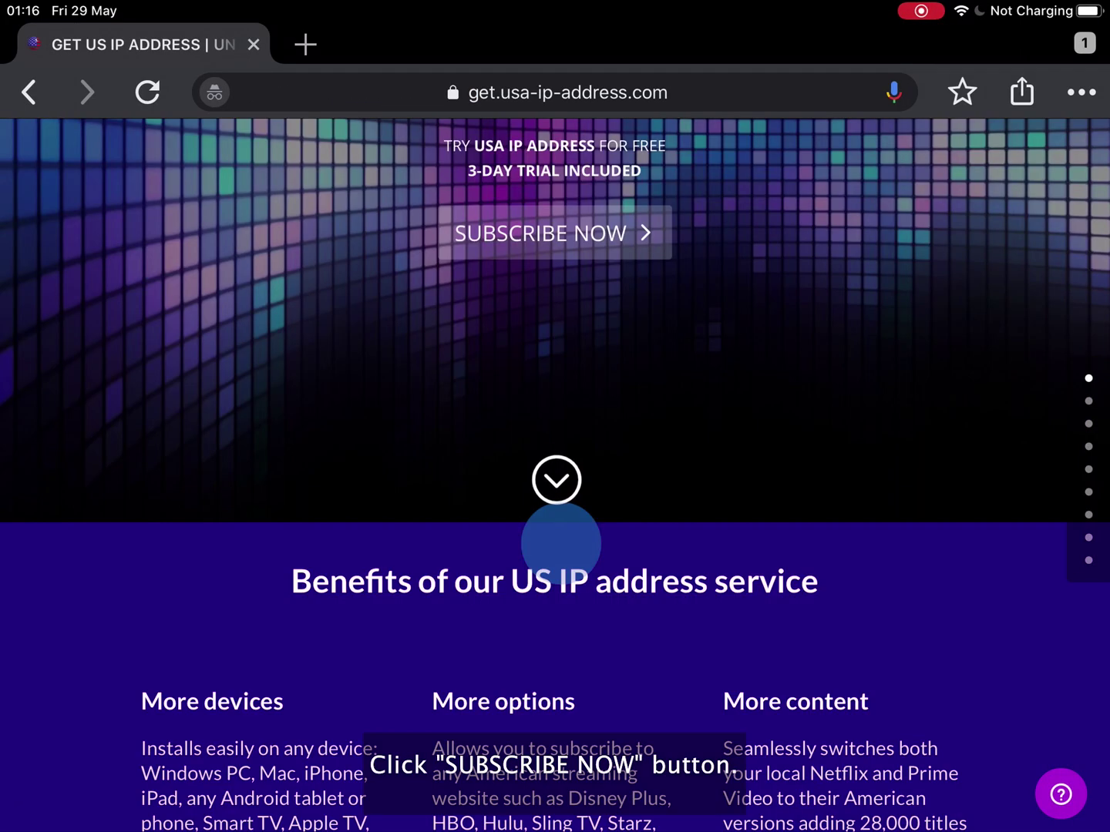
scroll(278, 520, "down", 4)
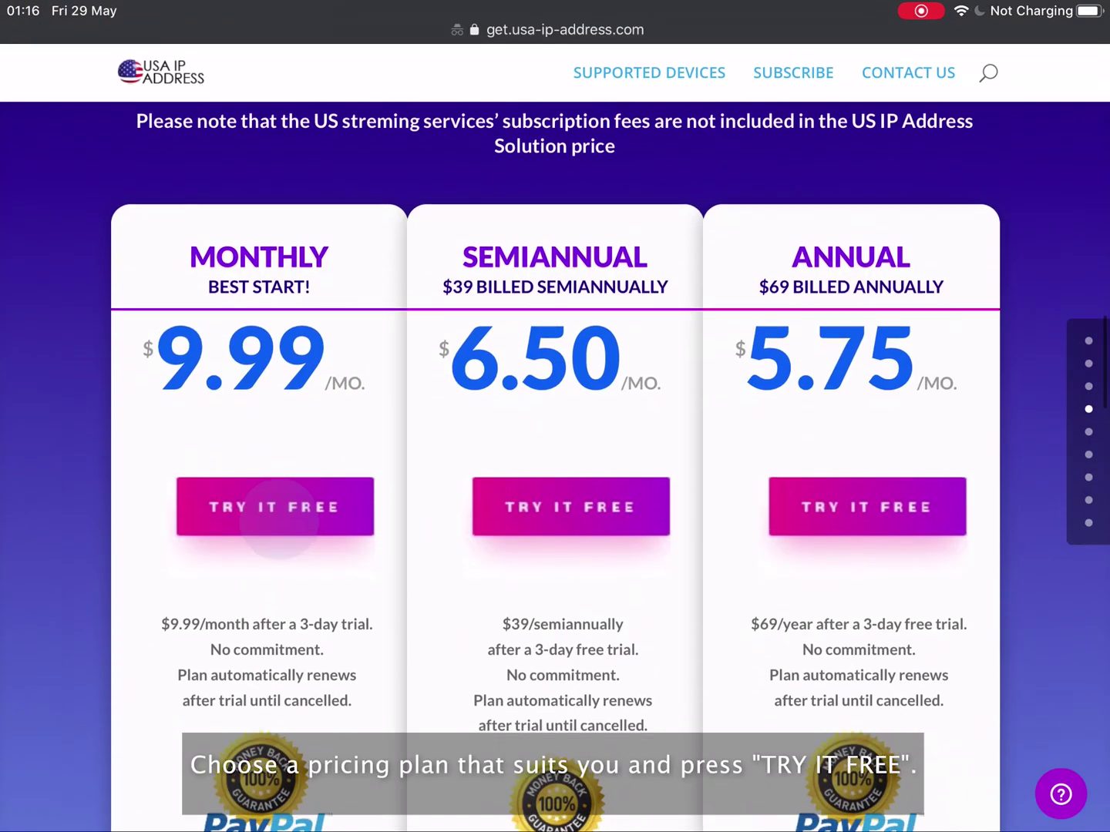
left_click(279, 519)
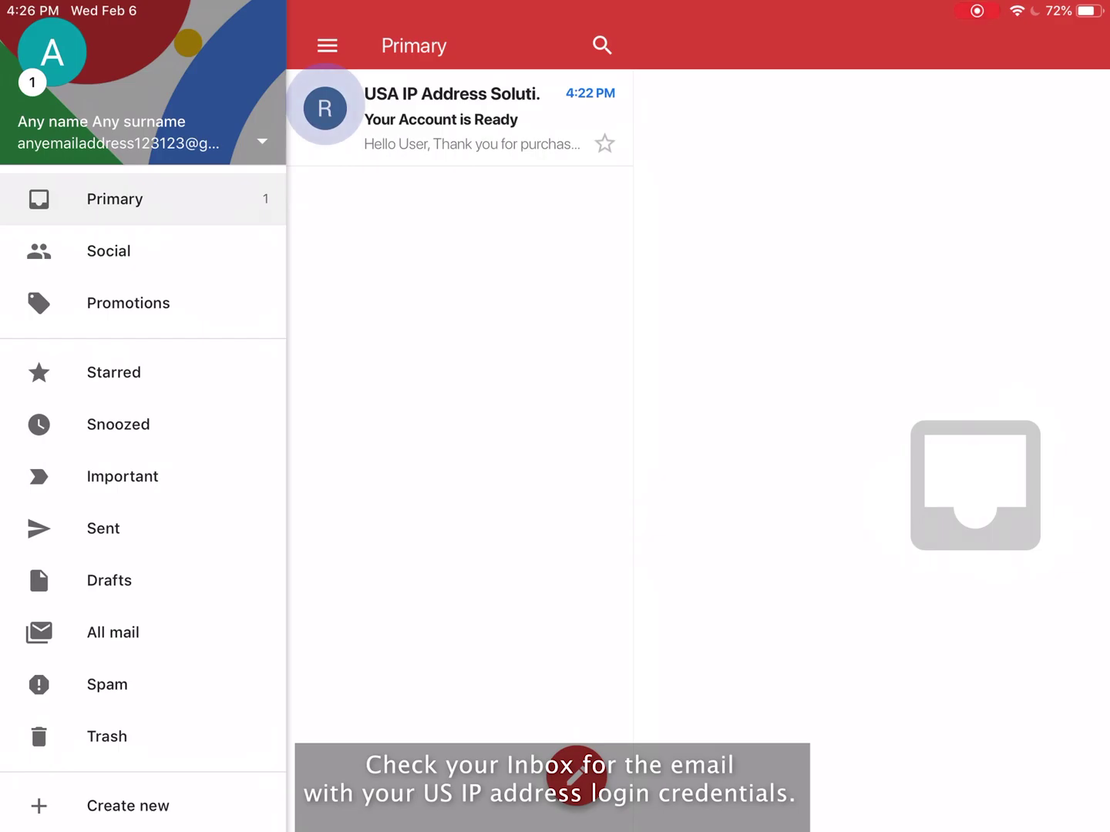
- Open the 'Your Account is Ready' email and follow its setup guide link
left_click(460, 119)
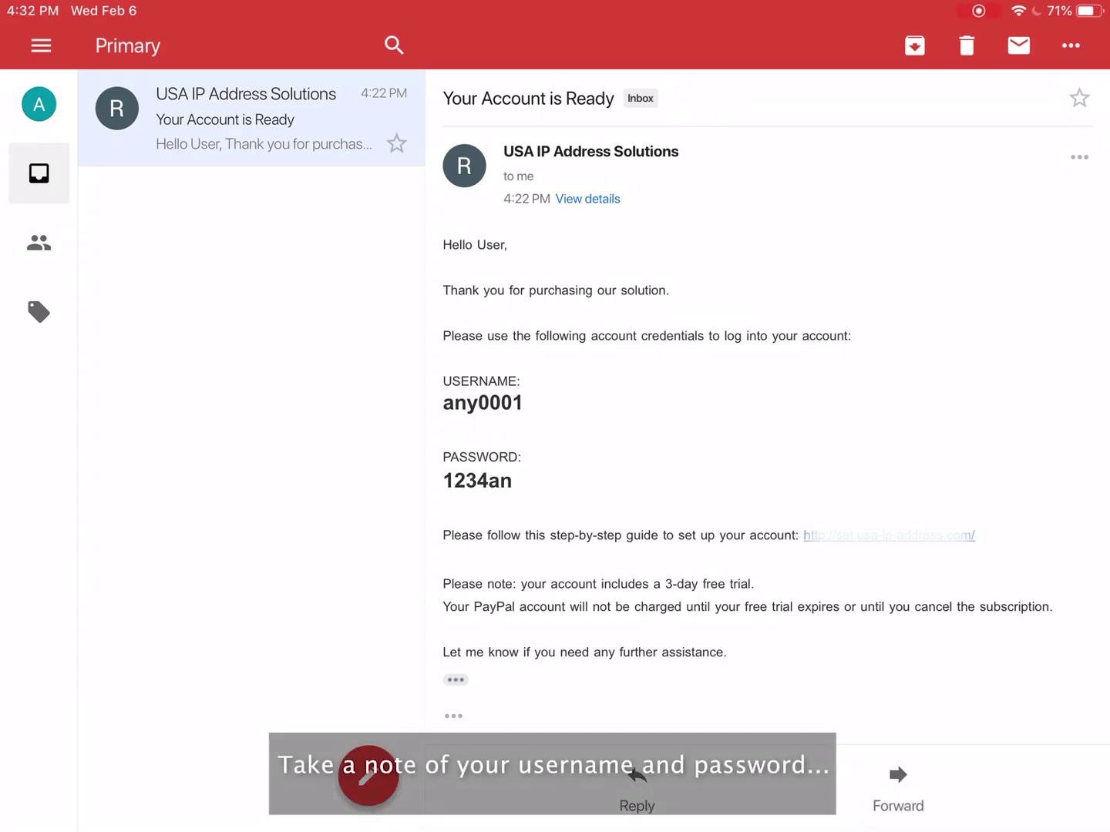
left_click(861, 531)
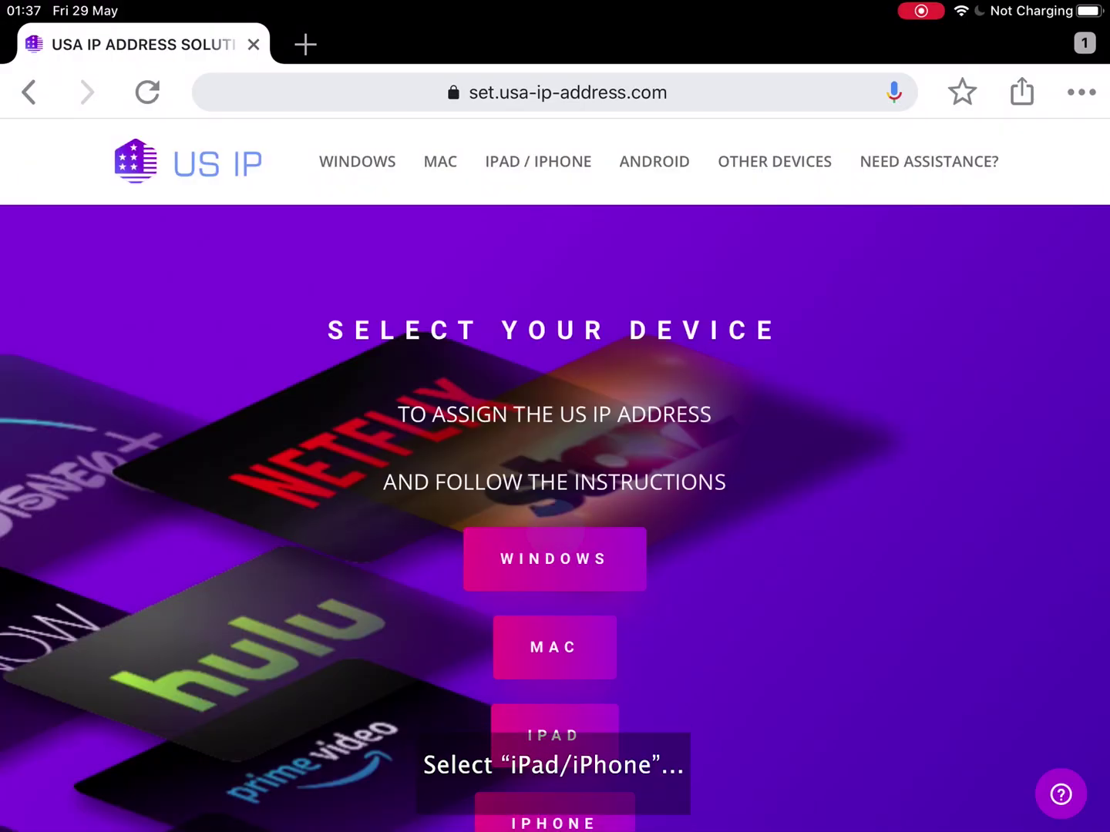
scroll(554, 520, "down", 3)
- Pick IPHONE on the setup guide's Select Your Device page
left_click(554, 530)
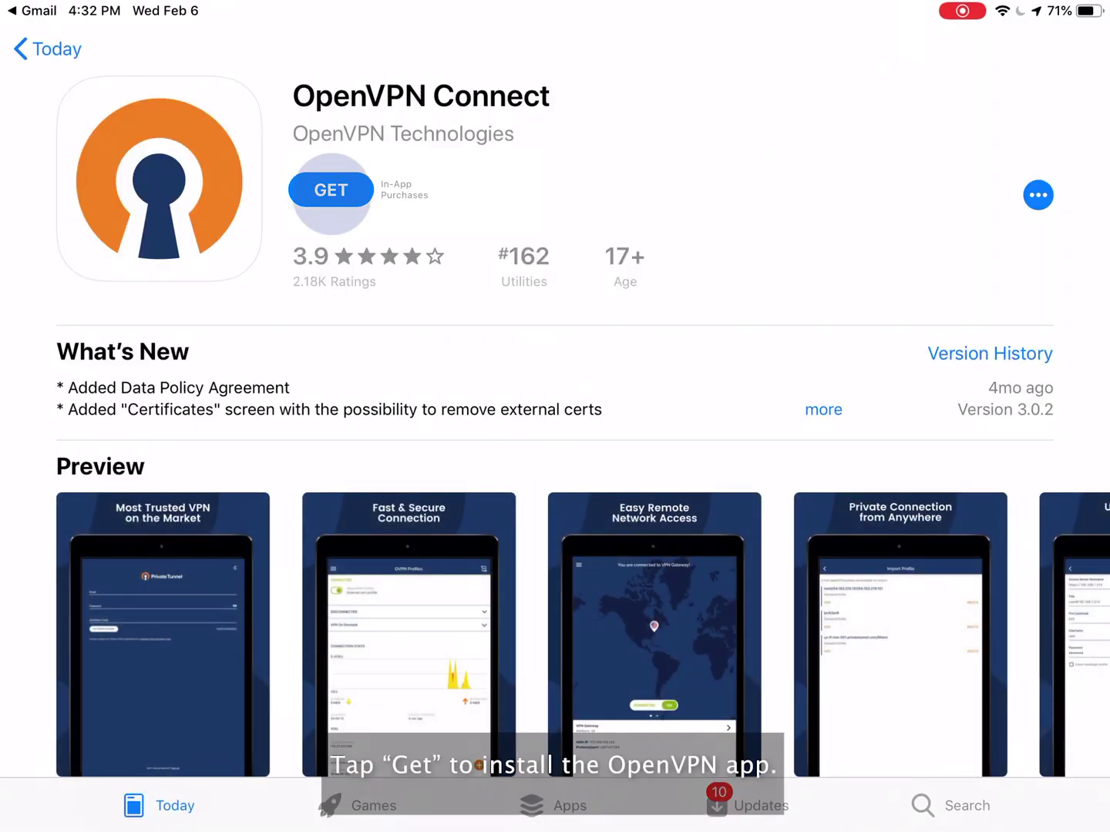
- Download OpenVPN Connect with GET on its App Store page
left_click(332, 190)
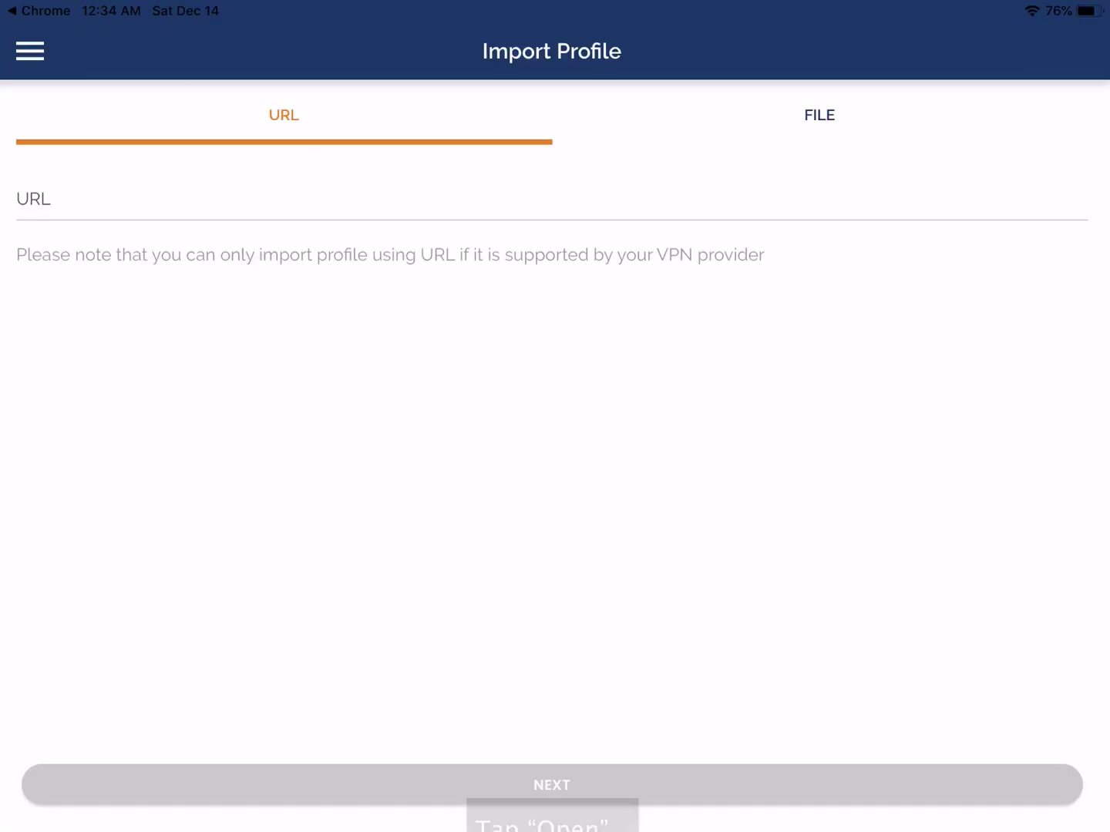
left_click(347, 199)
type("us")
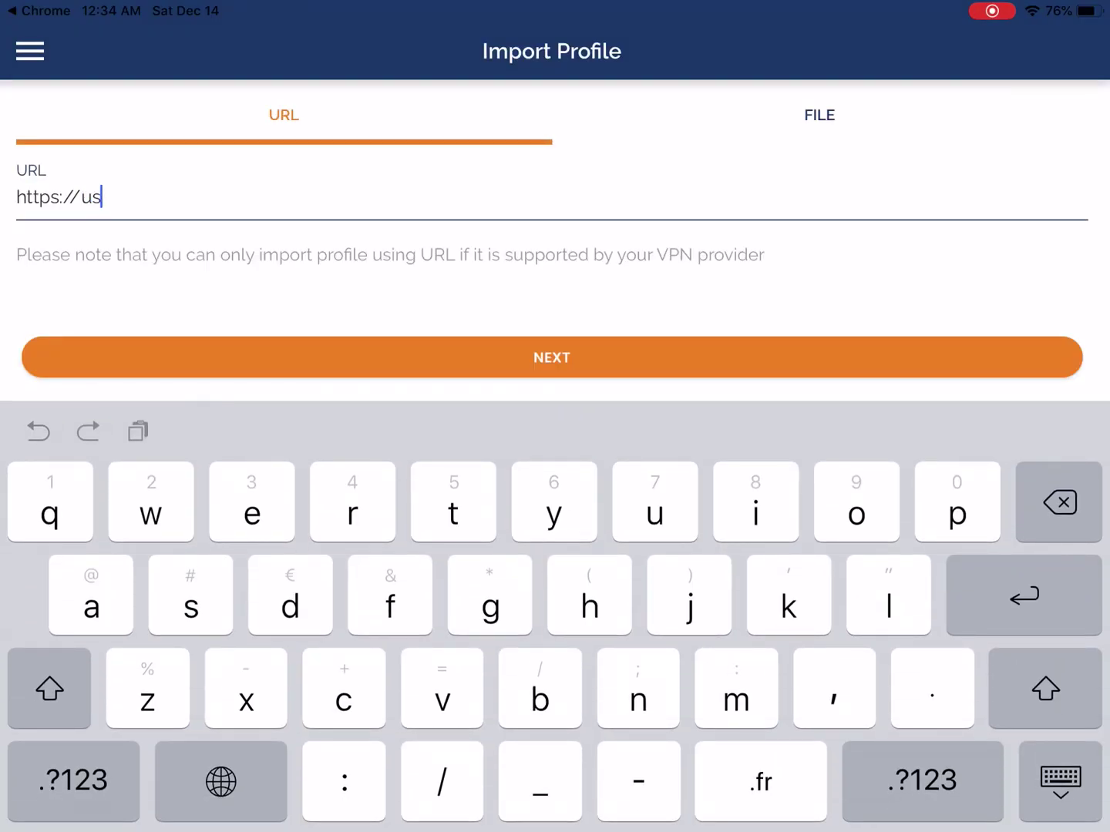
type(".vpnxl.com")
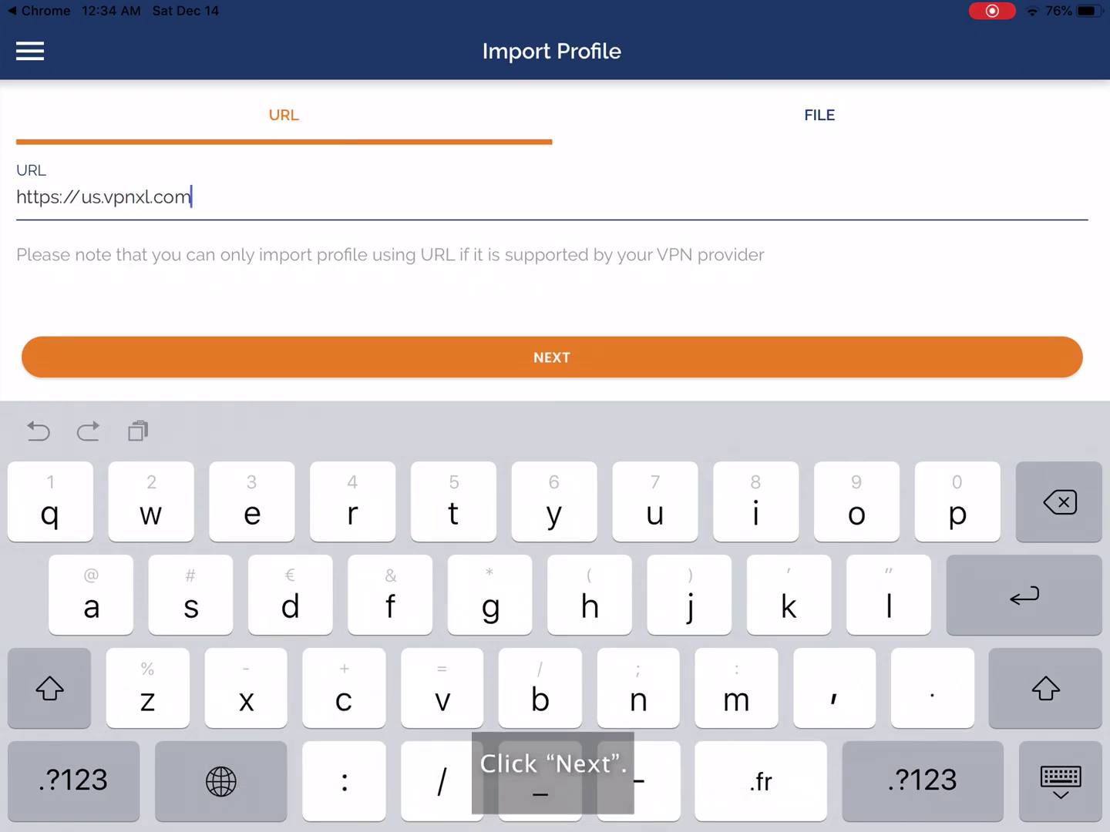
left_click(552, 357)
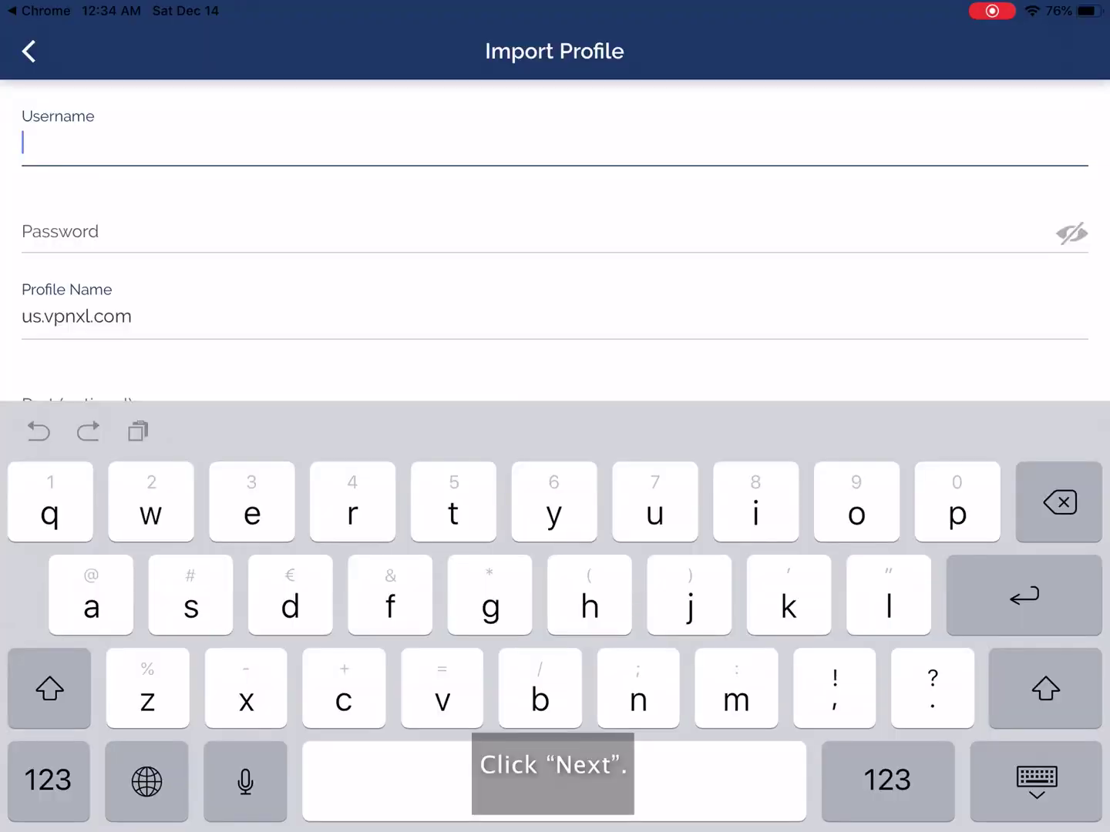
type("any")
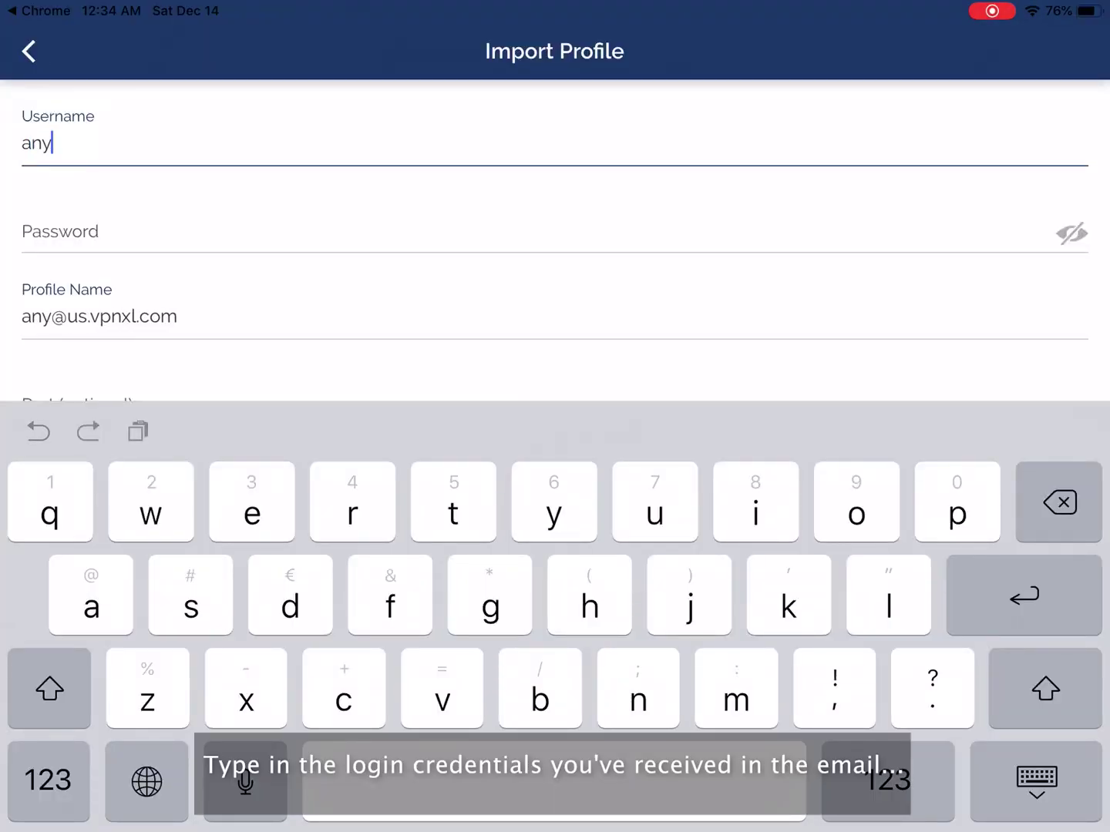
type("000")
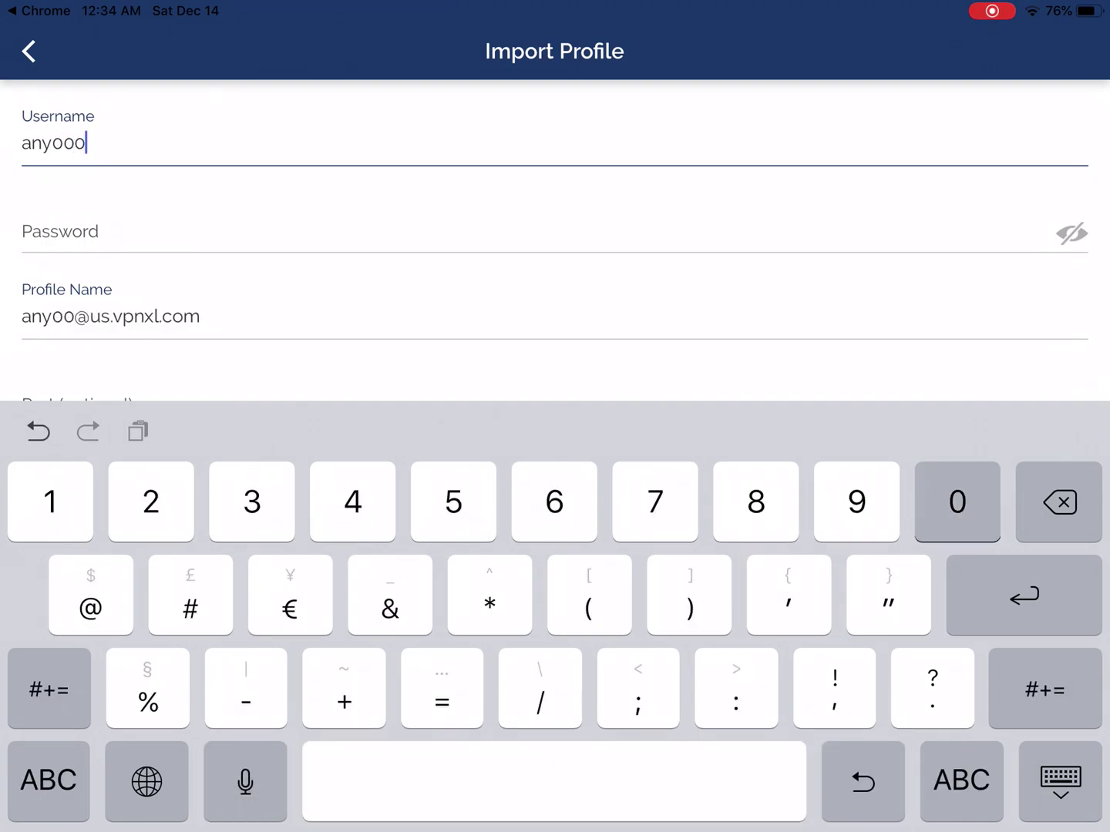
type("1")
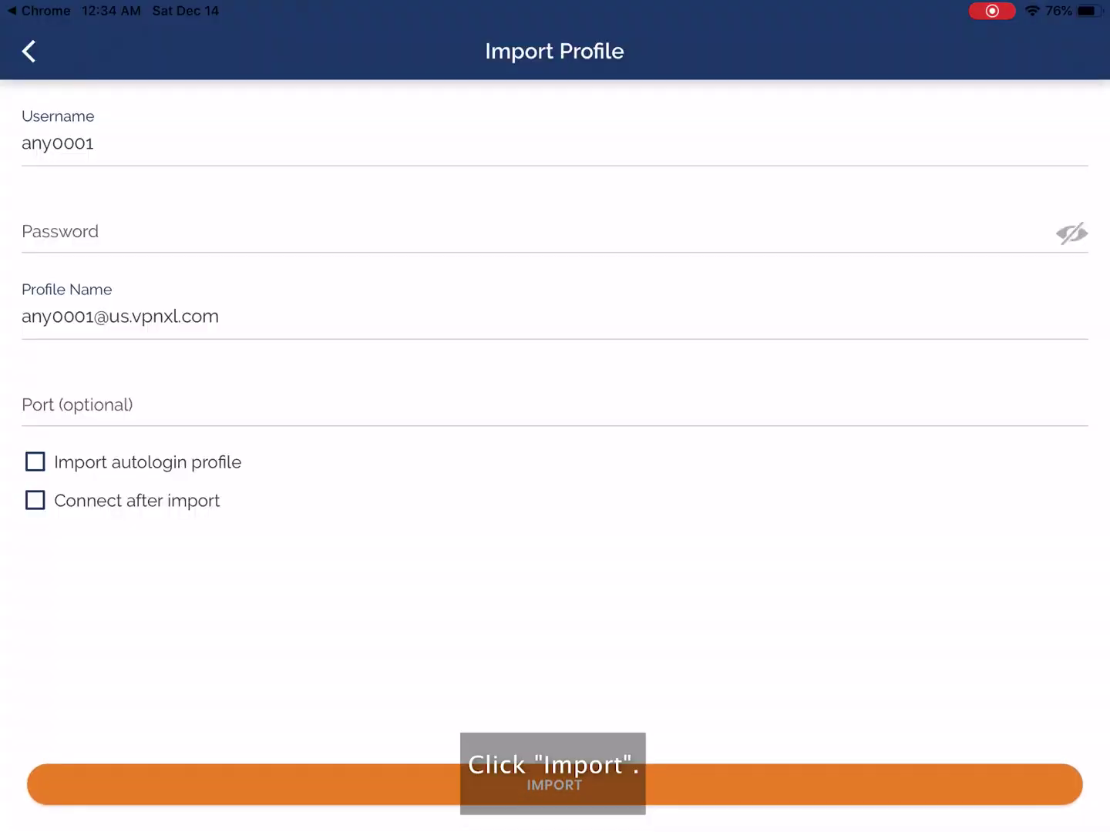
- Enter the emailed credentials for us.vpnxl.com and run IMPORT
left_click(347, 230)
left_click(960, 781)
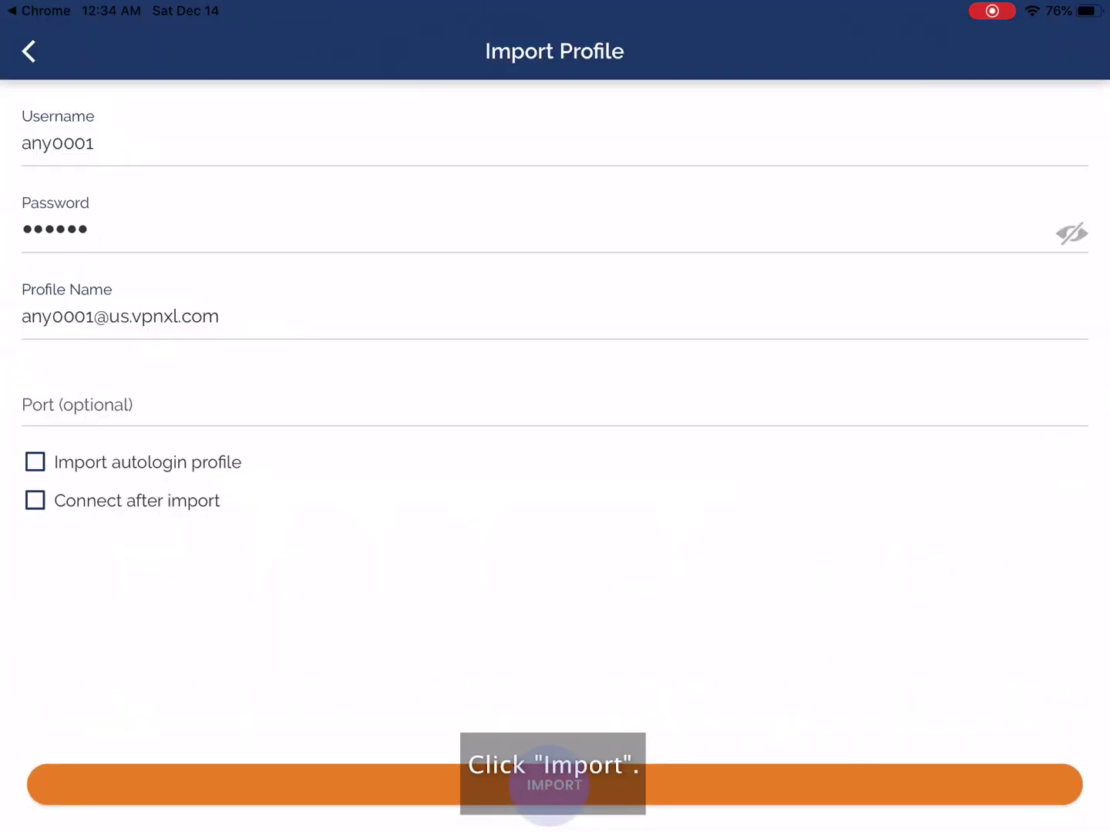
left_click(548, 785)
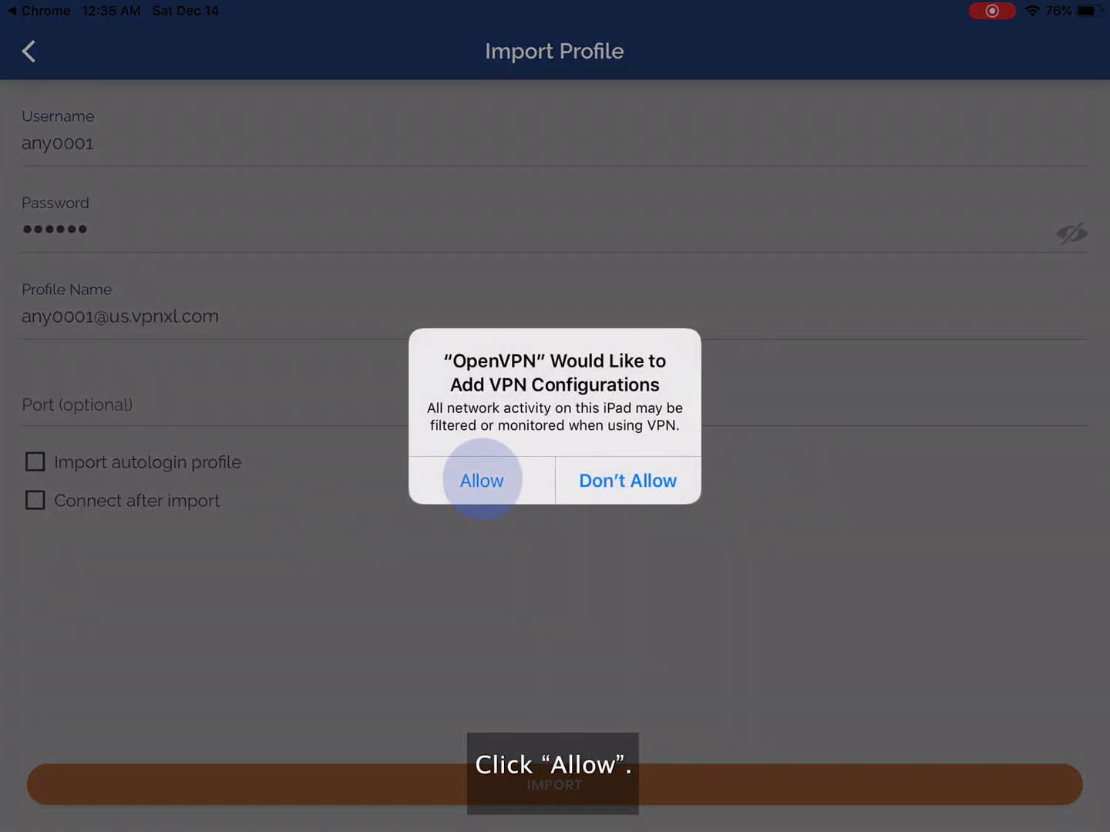
- Allow the VPN configuration, then connect the us.vpnxl.com profile using its password
left_click(482, 480)
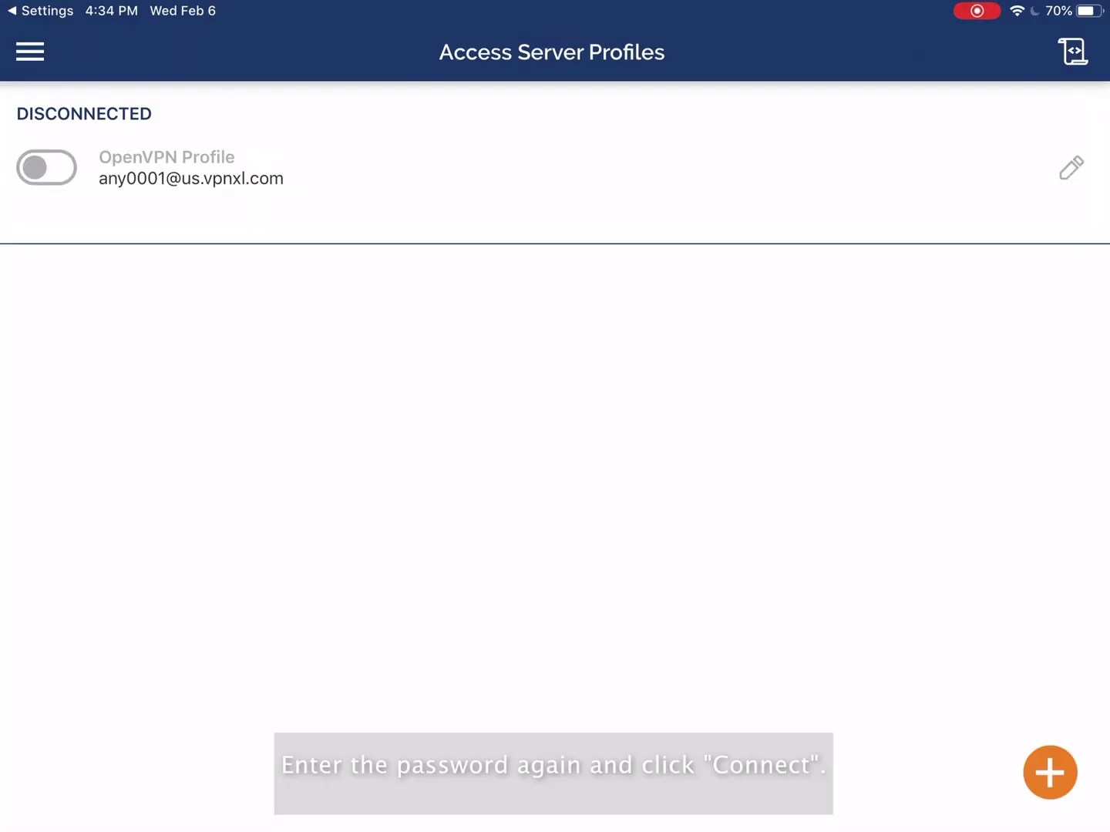
left_click(46, 168)
left_click(897, 780)
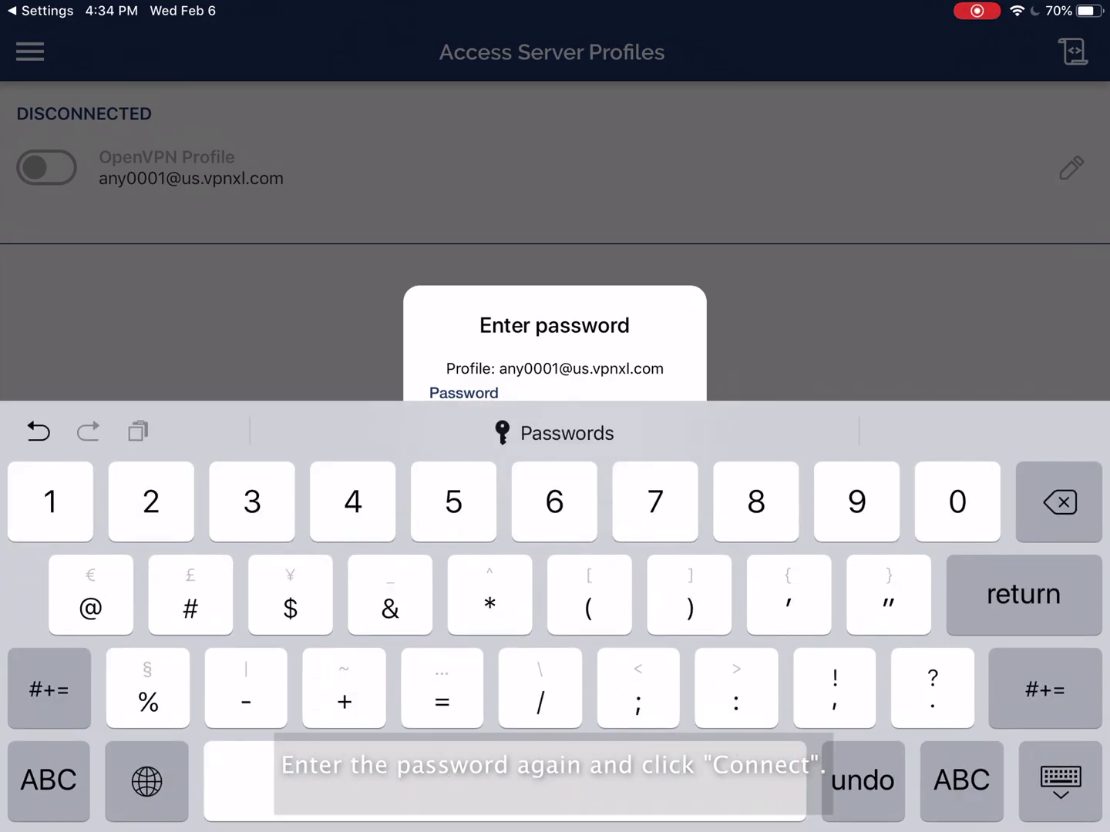
left_click(960, 781)
left_click(1060, 779)
left_click(629, 518)
left_click(626, 465)
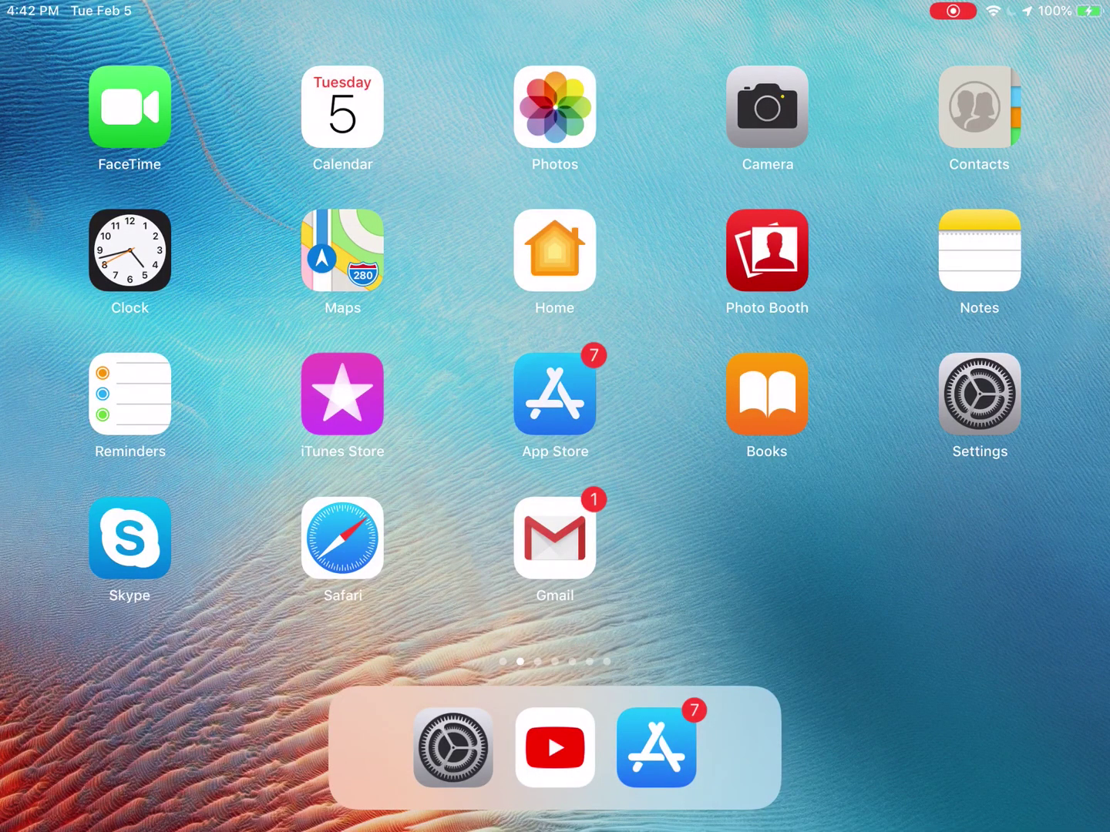
- Search the App Store for 'tubi tv' and open Tubi – Watch Movies & TV Shows
left_click(555, 397)
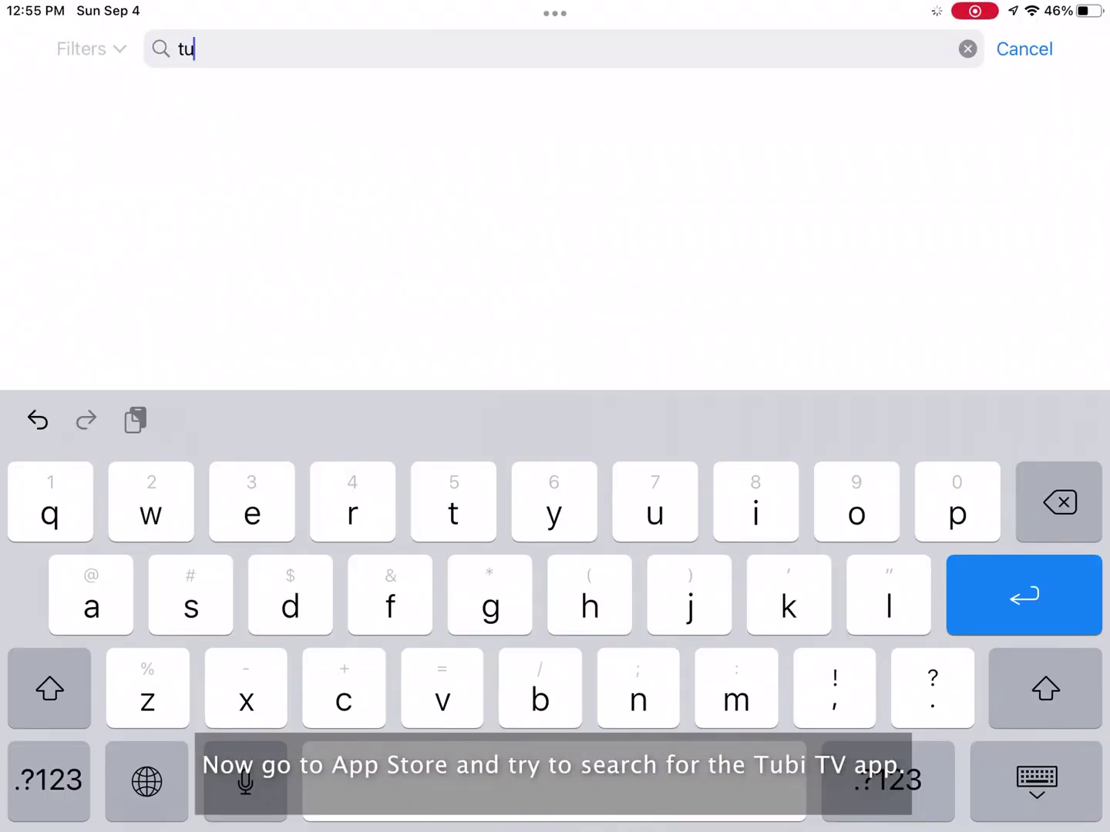
type("bi tv")
key("Return")
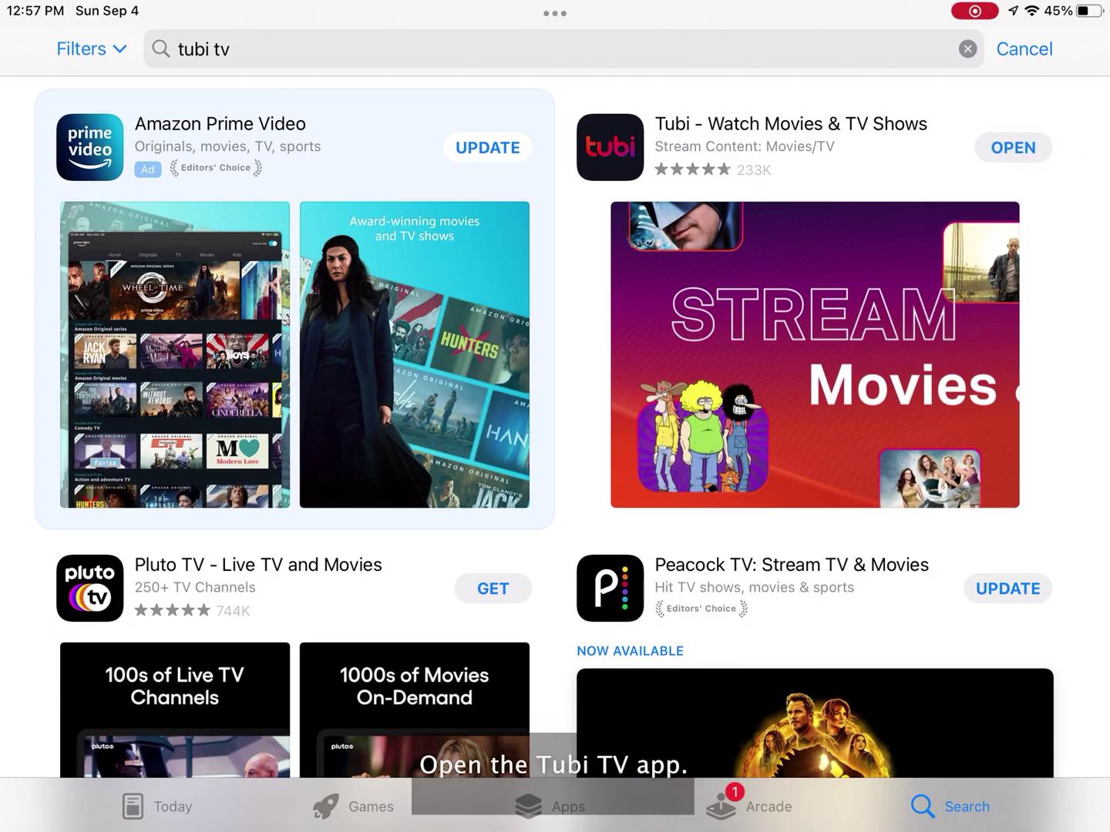
left_click(1007, 147)
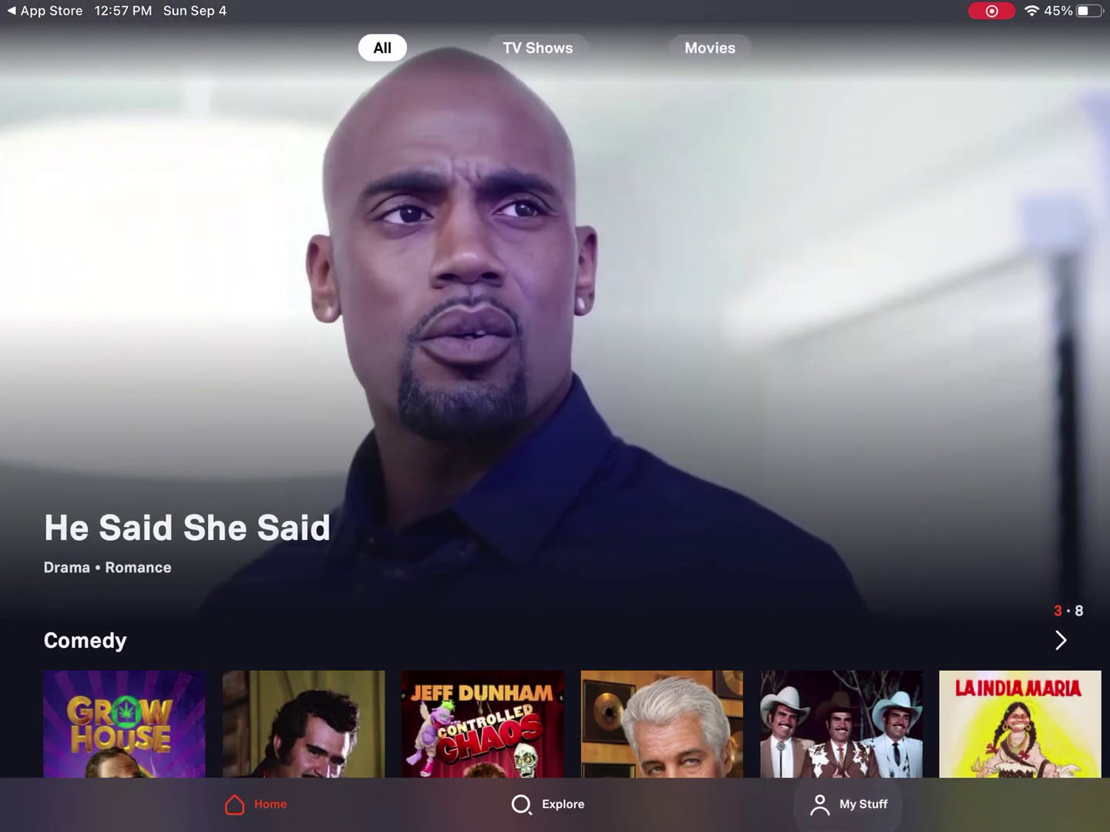
scroll(836, 805, "down", 8)
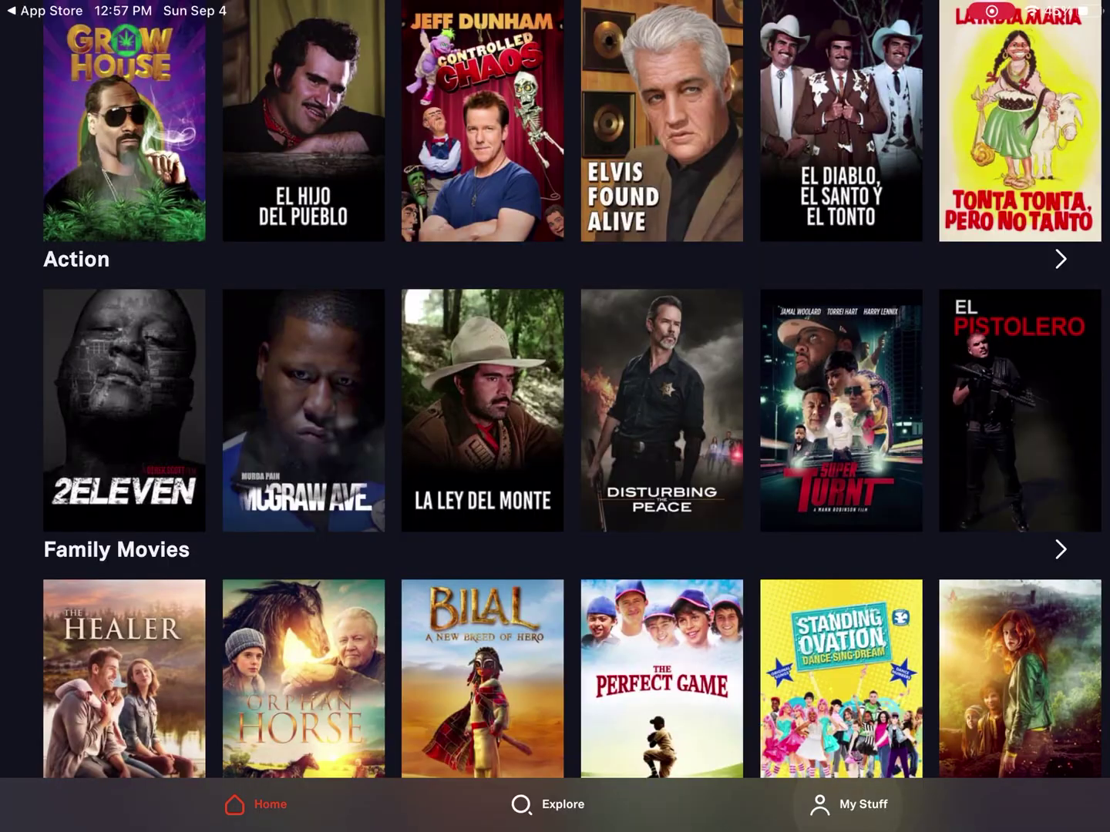
scroll(837, 806, "down", 5)
scroll(111, 483, "down", 5)
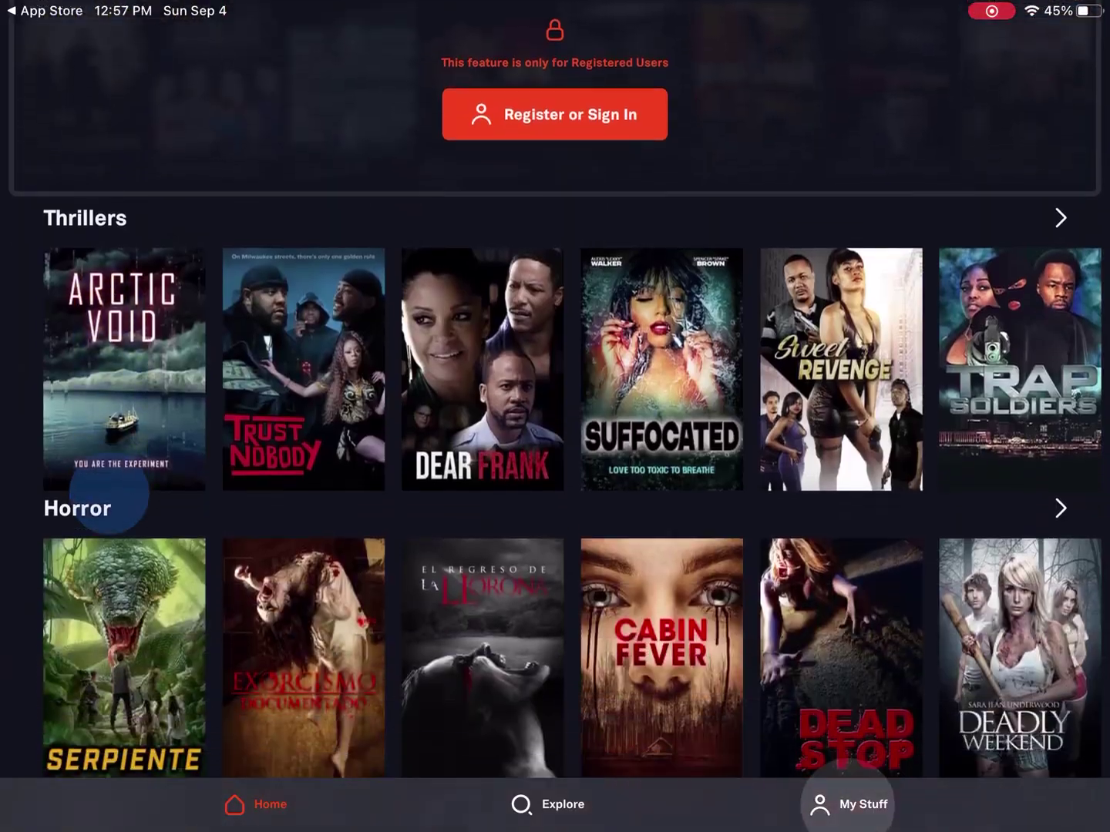
scroll(108, 493, "down", 5)
scroll(108, 493, "down", 5)
scroll(112, 483, "down", 5)
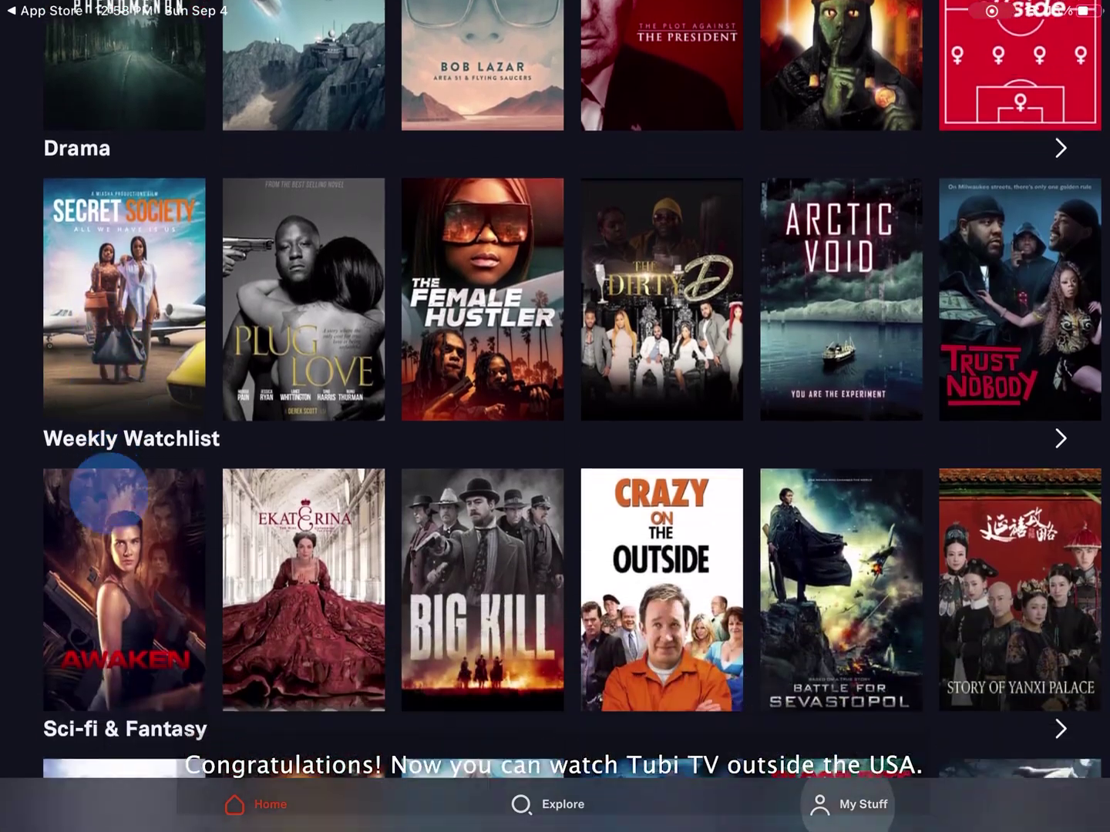
scroll(98, 509, "down", 3)
scroll(555, 416, "down", 5)
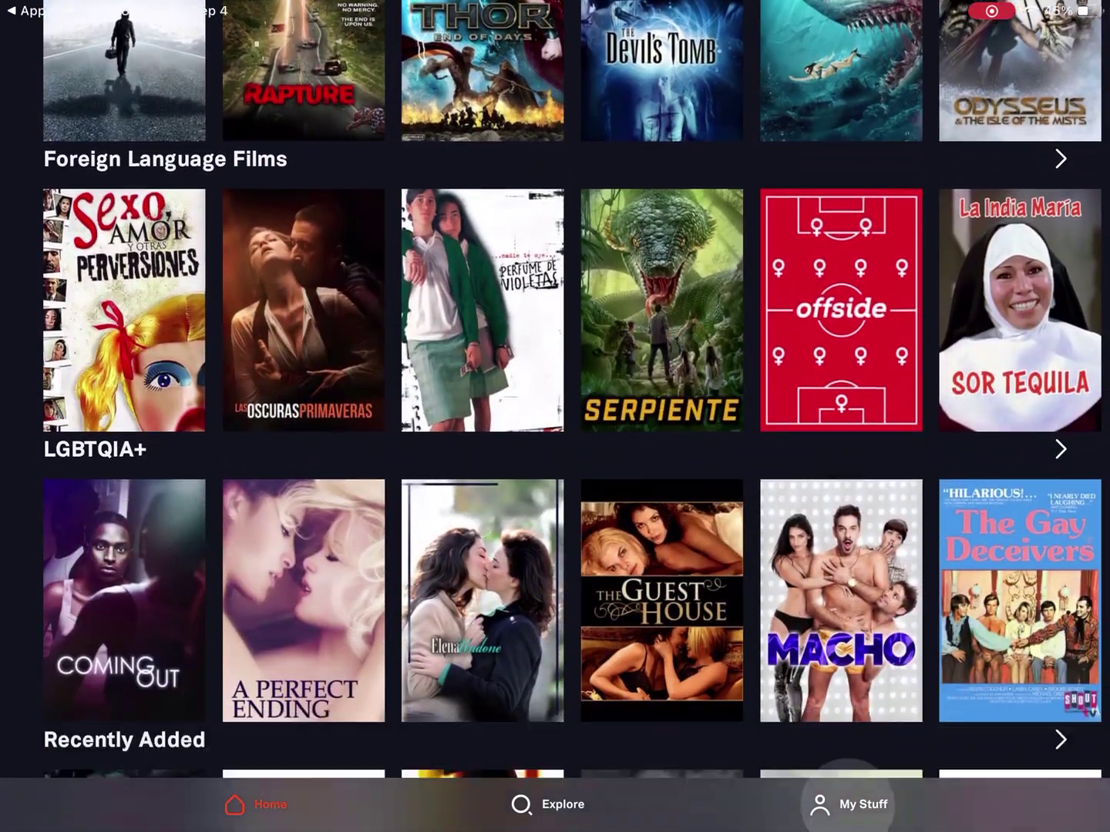
scroll(555, 416, "down", 4)
scroll(555, 417, "down", 2)
scroll(554, 416, "down", 2)
scroll(555, 416, "down", 3)
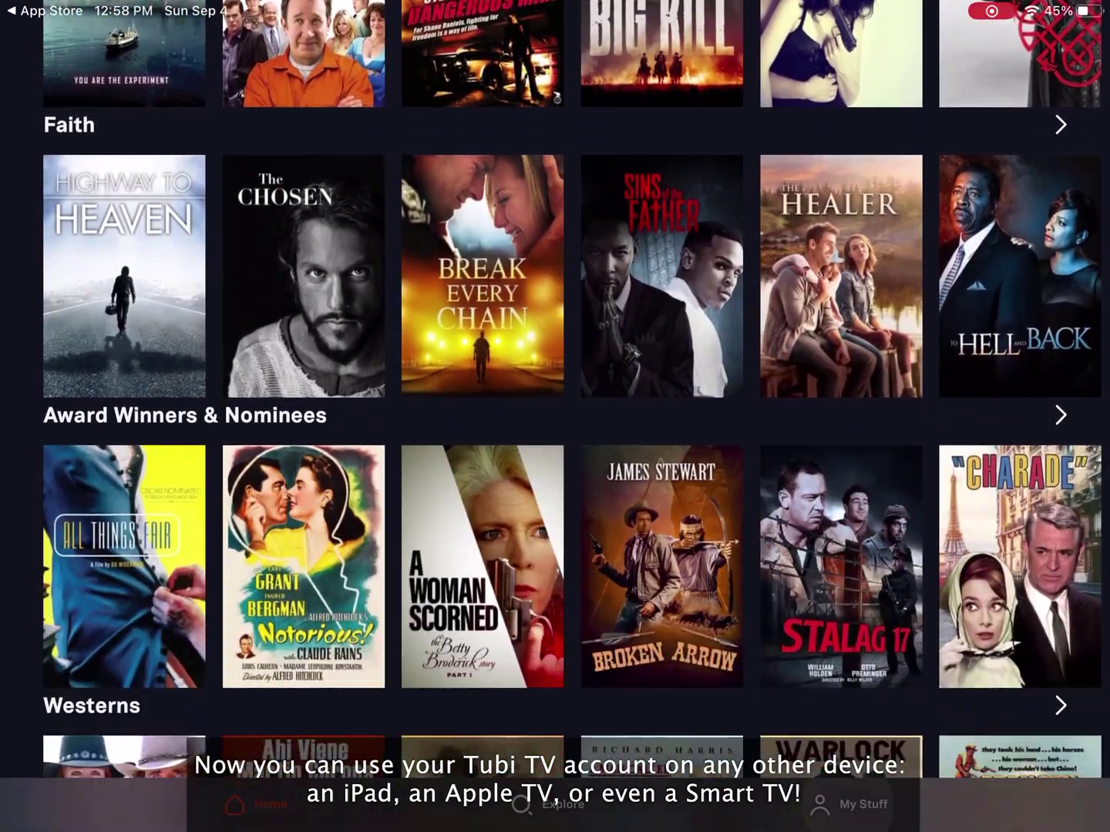
scroll(555, 416, "down", 5)
scroll(555, 416, "down", 2)
scroll(555, 416, "down", 3)
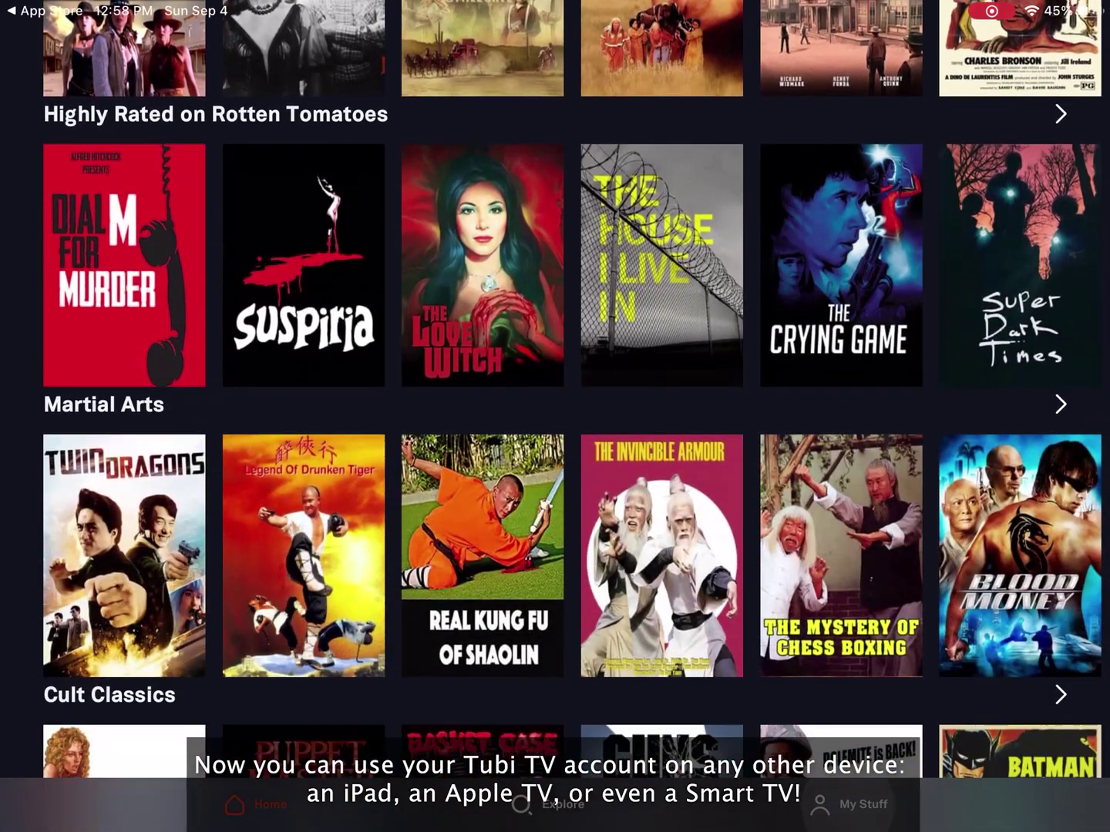
scroll(555, 416, "down", 4)
scroll(555, 391, "down", 5)
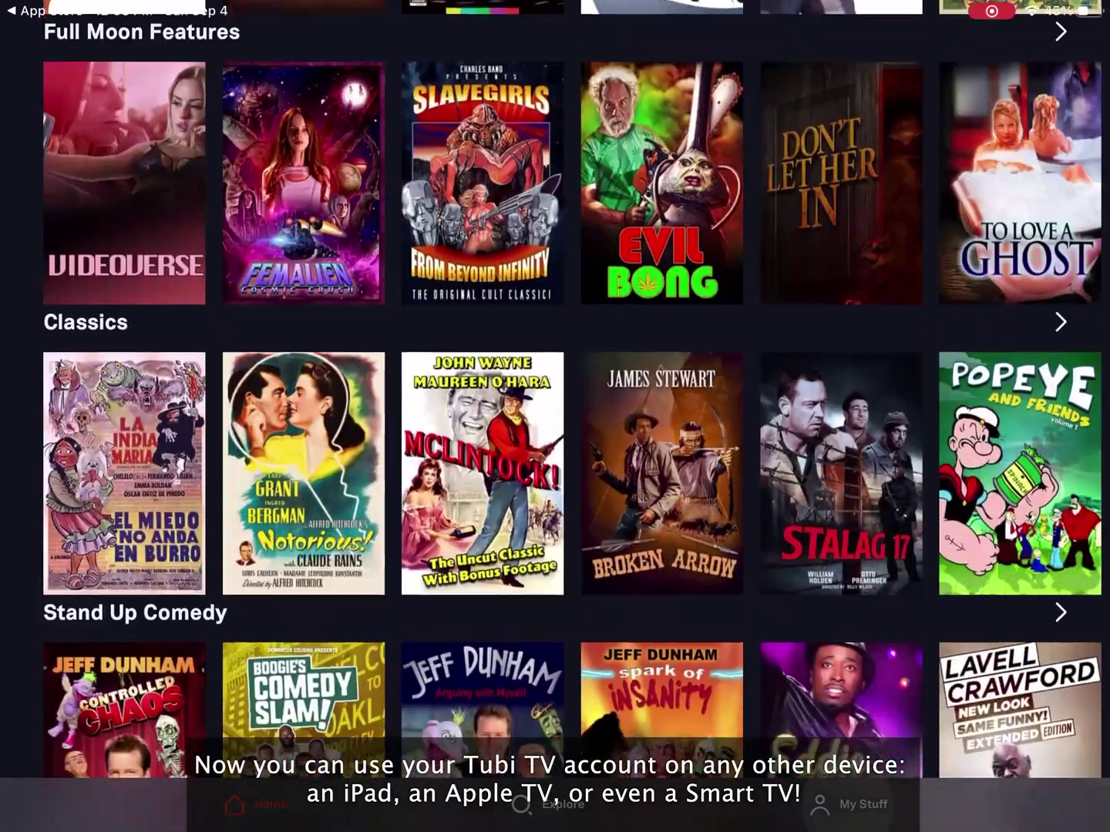
scroll(555, 390, "down", 8)
scroll(555, 390, "down", 3)
scroll(556, 390, "down", 3)
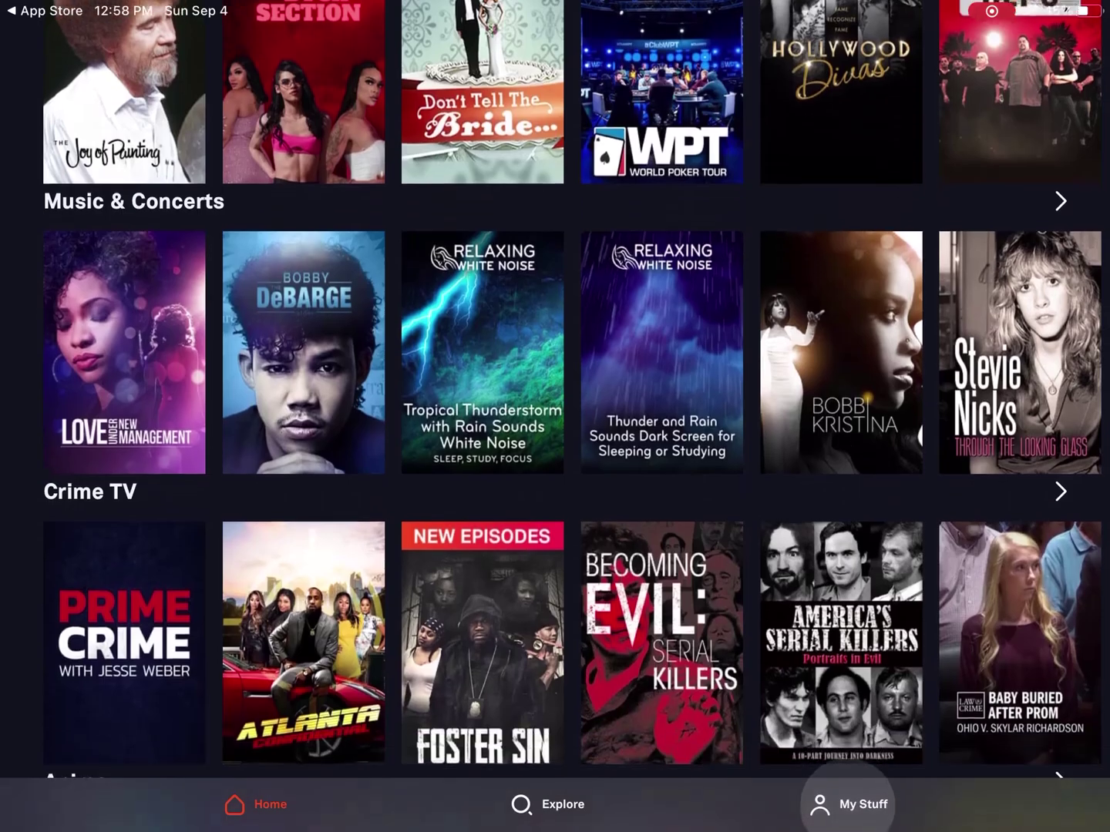
scroll(555, 391, "down", 4)
scroll(555, 390, "down", 2)
scroll(555, 390, "down", 5)
scroll(555, 390, "down", 4)
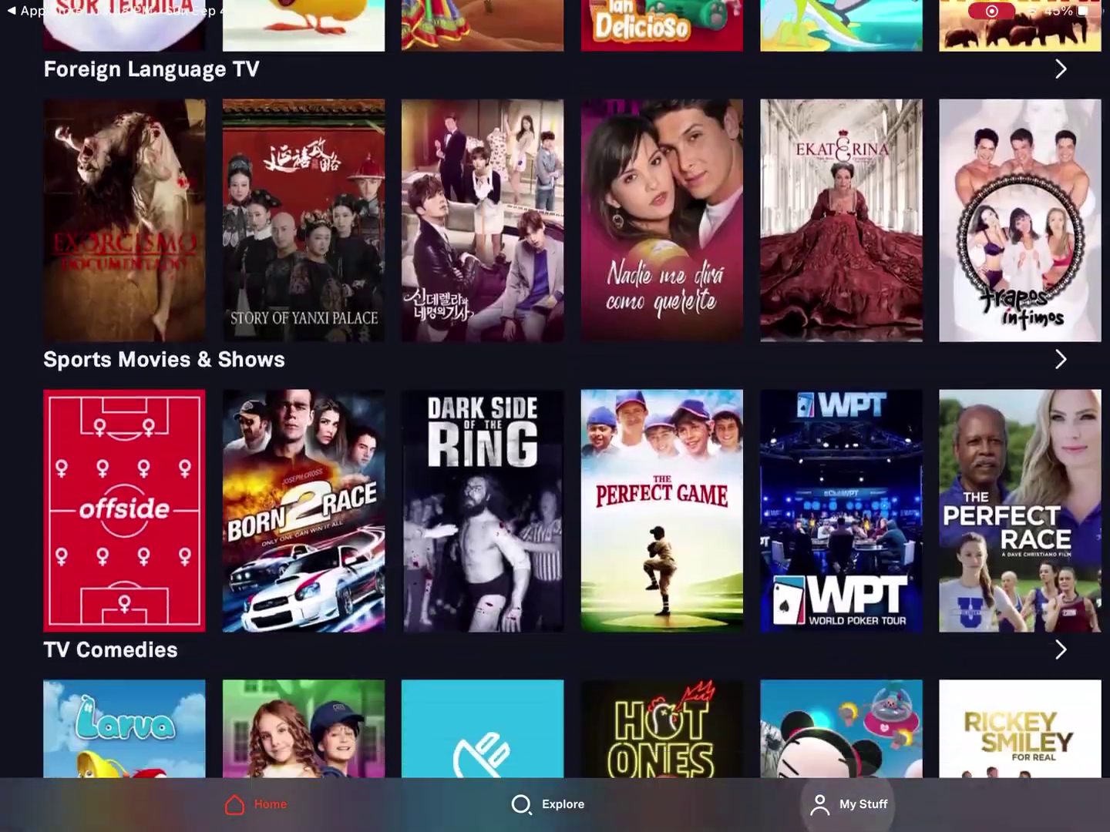
scroll(555, 390, "down", 5)
scroll(555, 390, "down", 2)
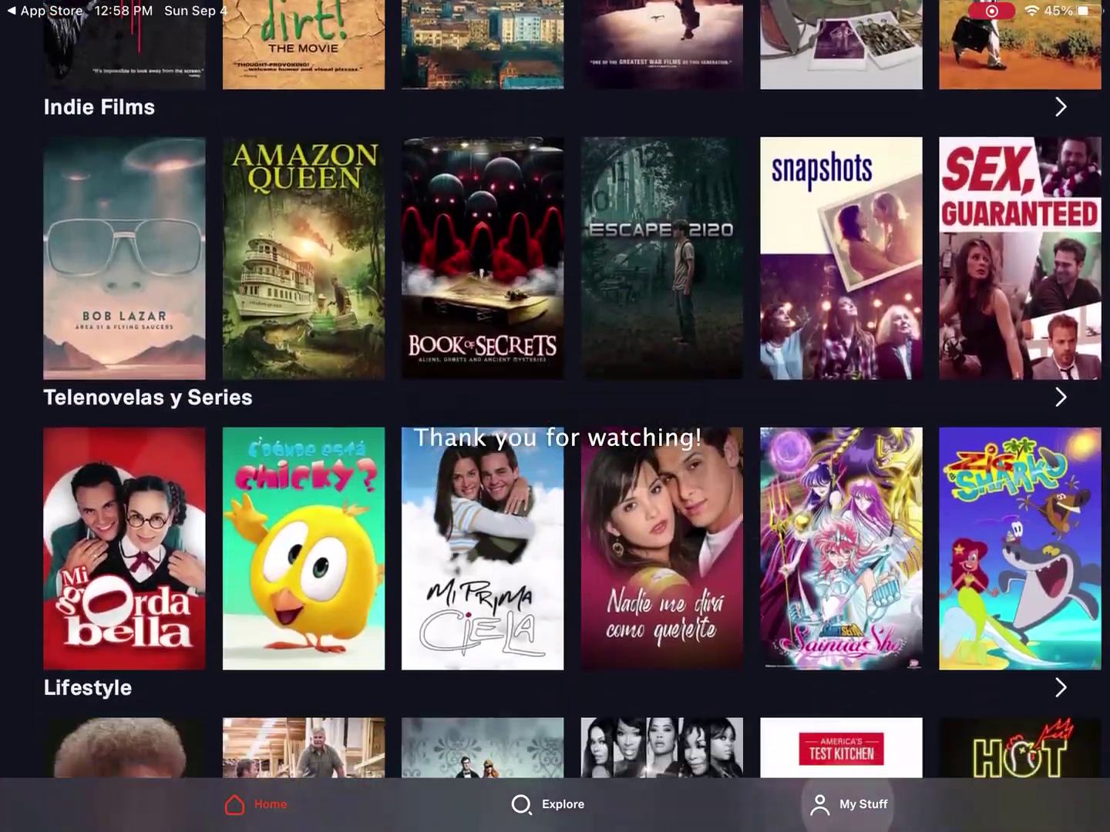